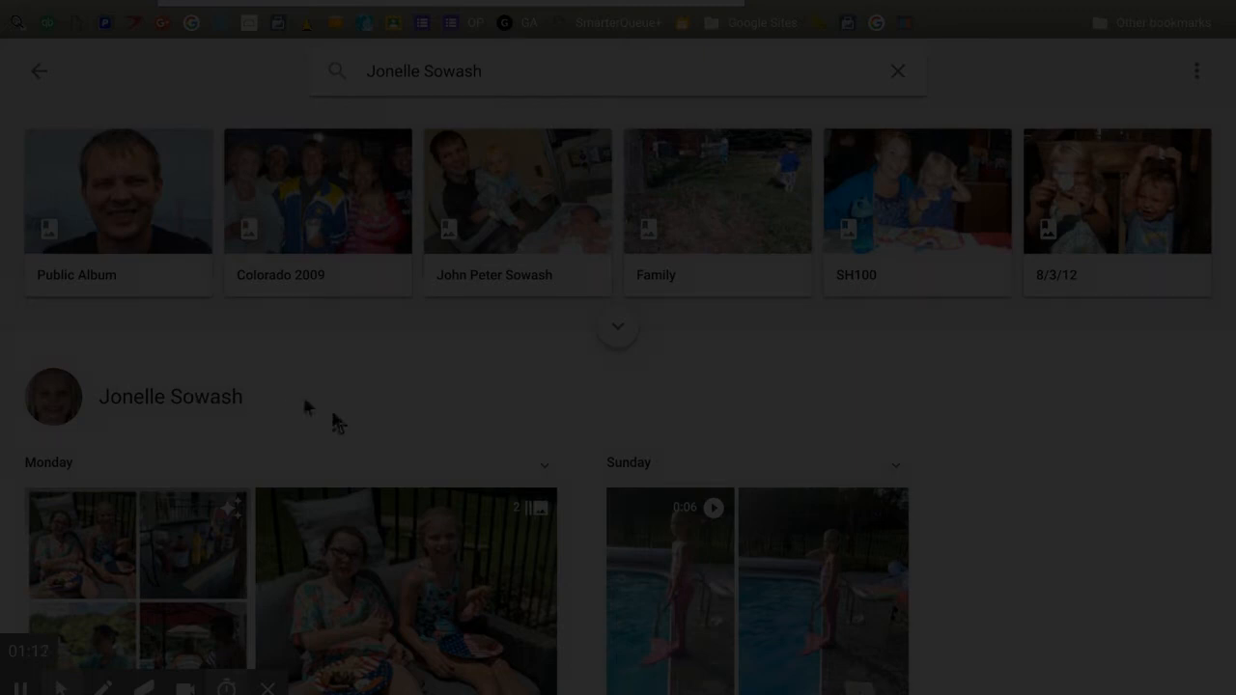
- Look through the photos grouped under the searched family member and return to the main photo library
scroll(235, 400, down, 7)
scroll(235, 403, up, 3)
scroll(235, 406, up, 3)
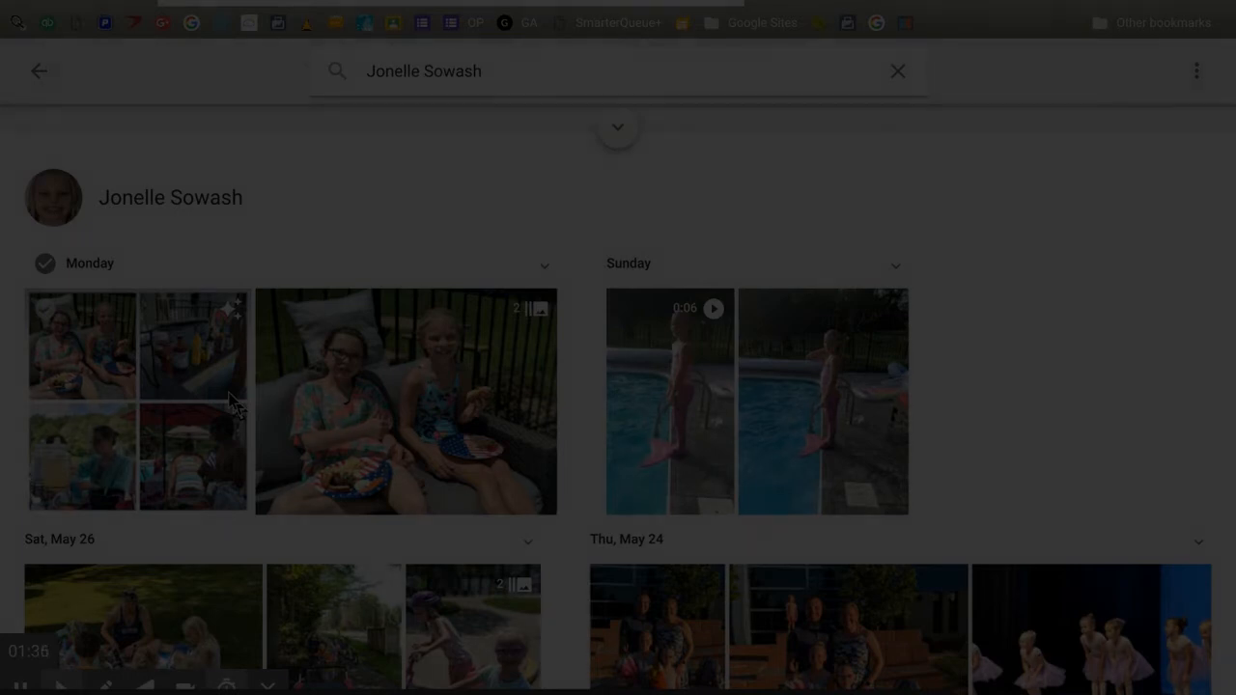
click(38, 75)
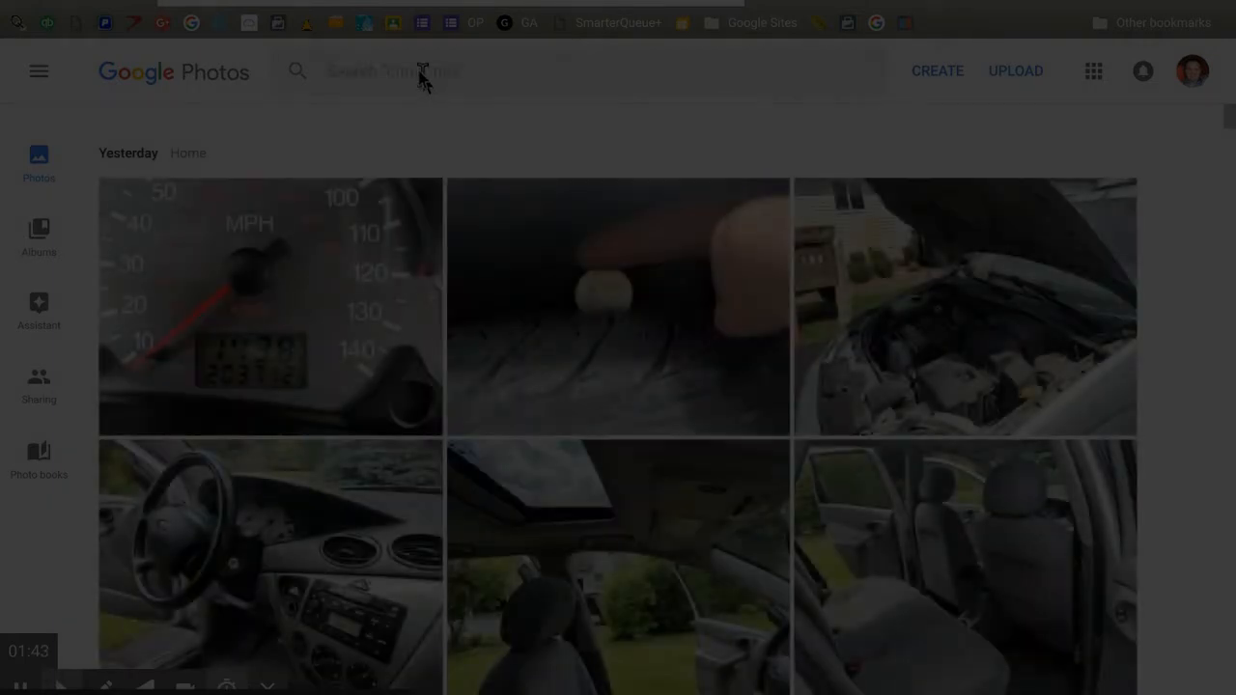
- Search the photo library for "palm tree" and browse the matching photos
click(422, 77)
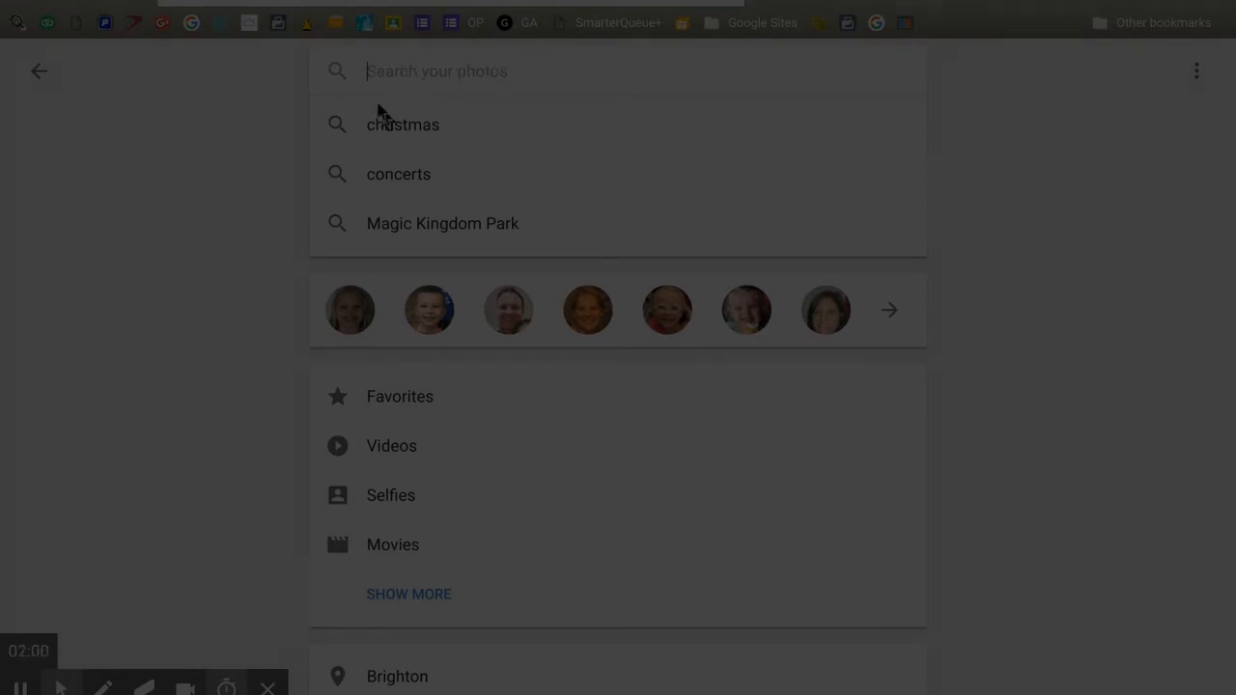
text(palm tree)
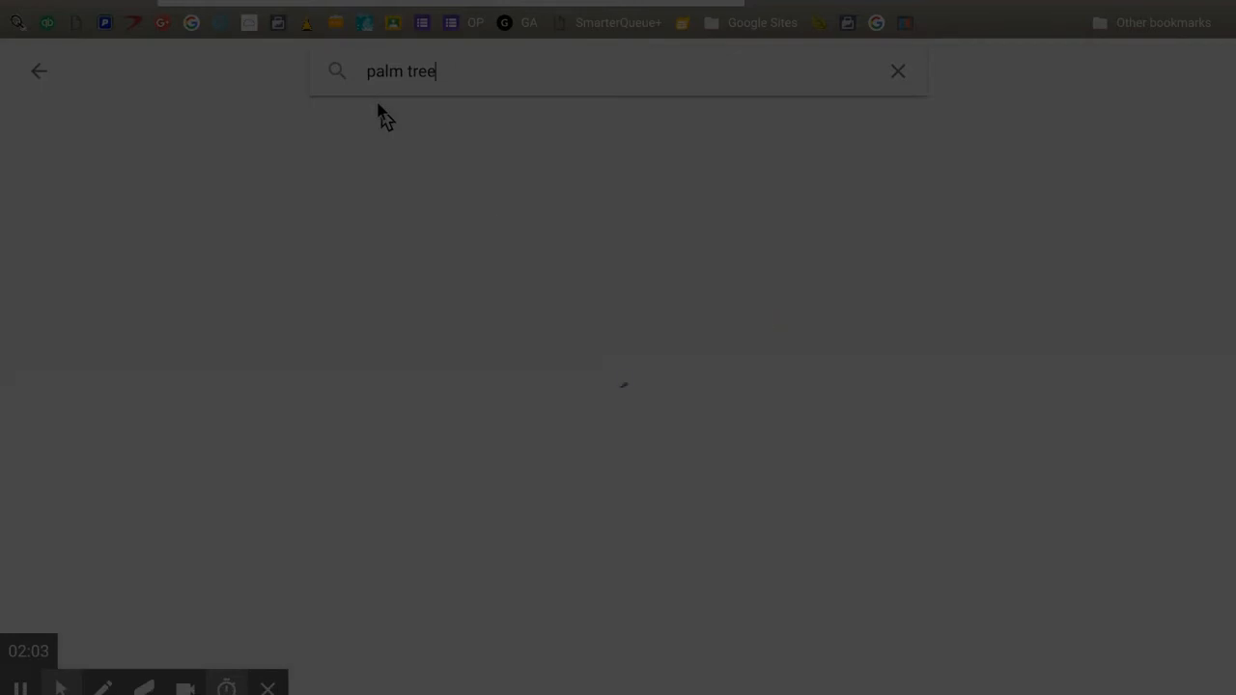
key(Return)
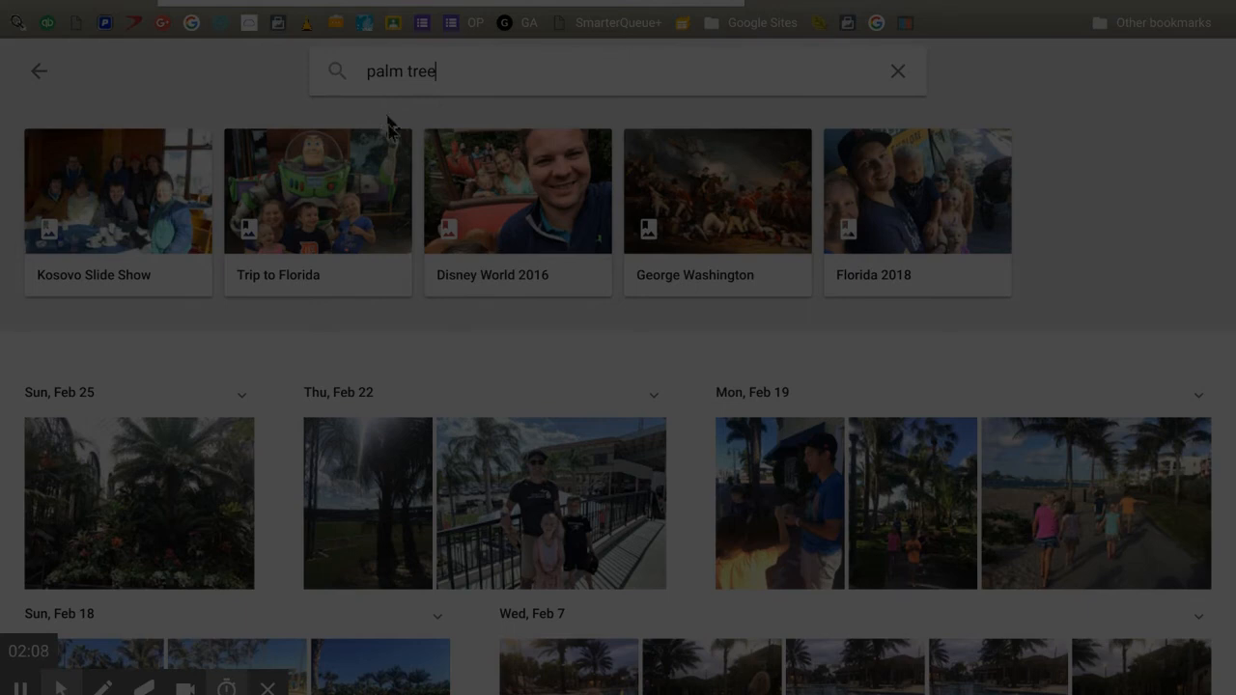
scroll(467, 498, down, 4)
scroll(469, 502, down, 5)
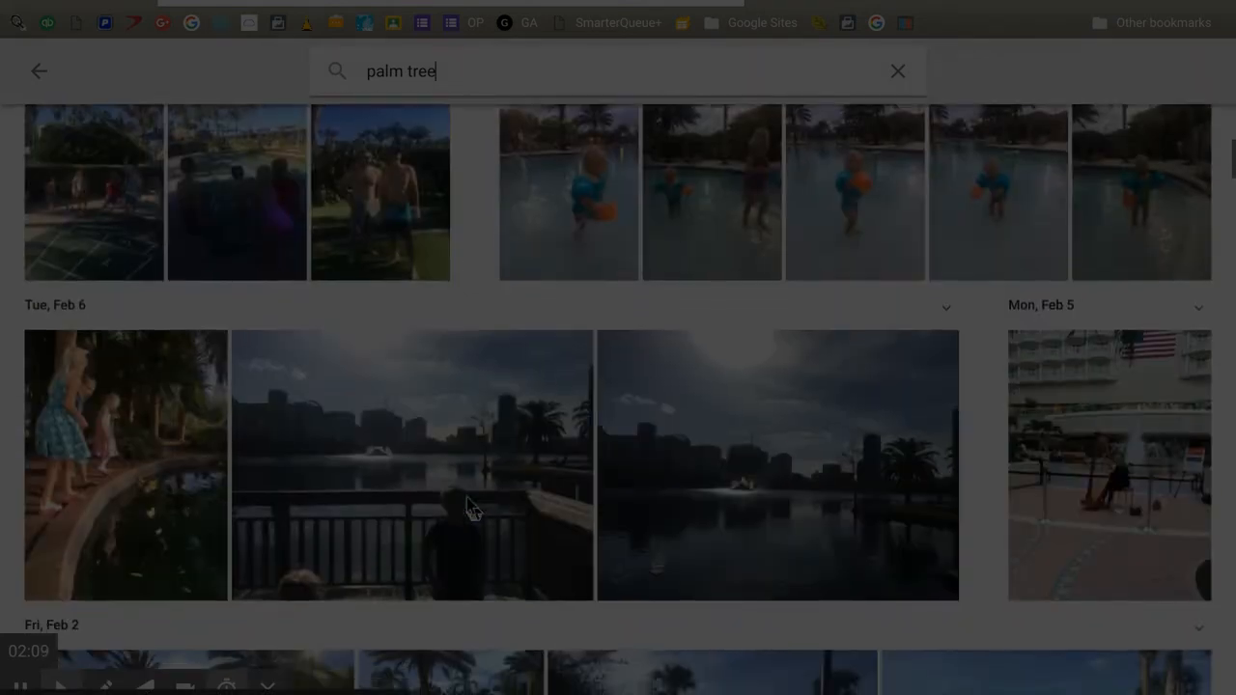
scroll(471, 509, down, 5)
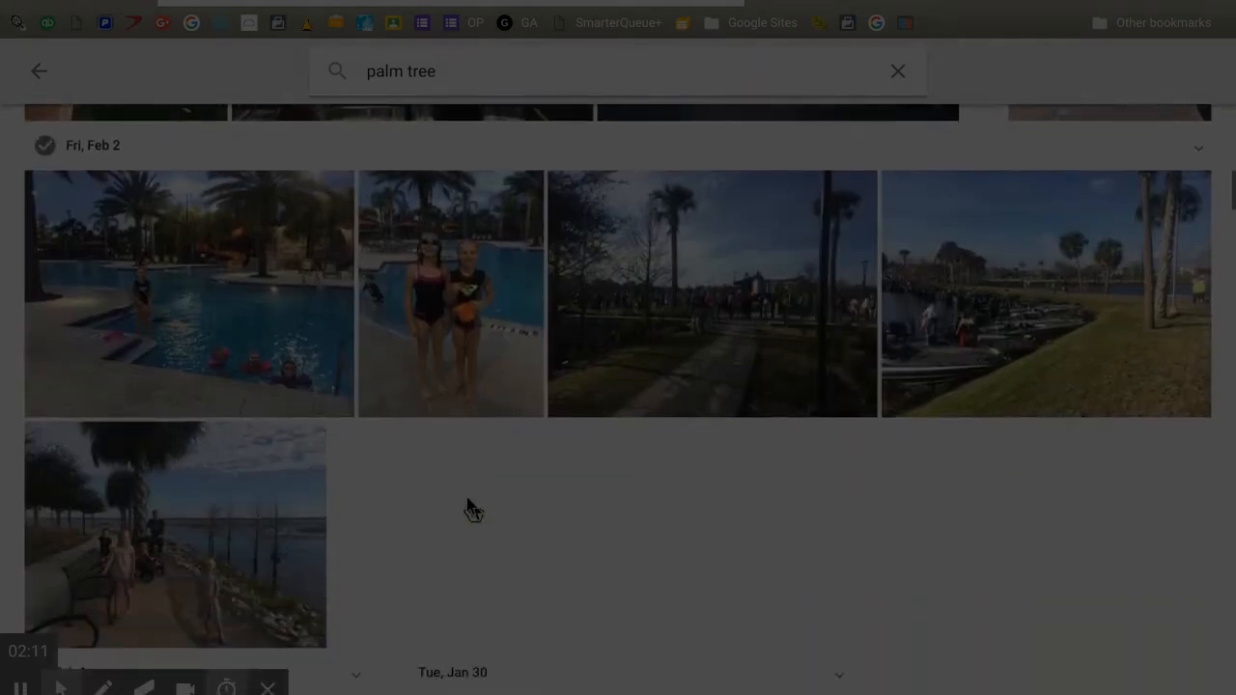
scroll(469, 502, down, 3)
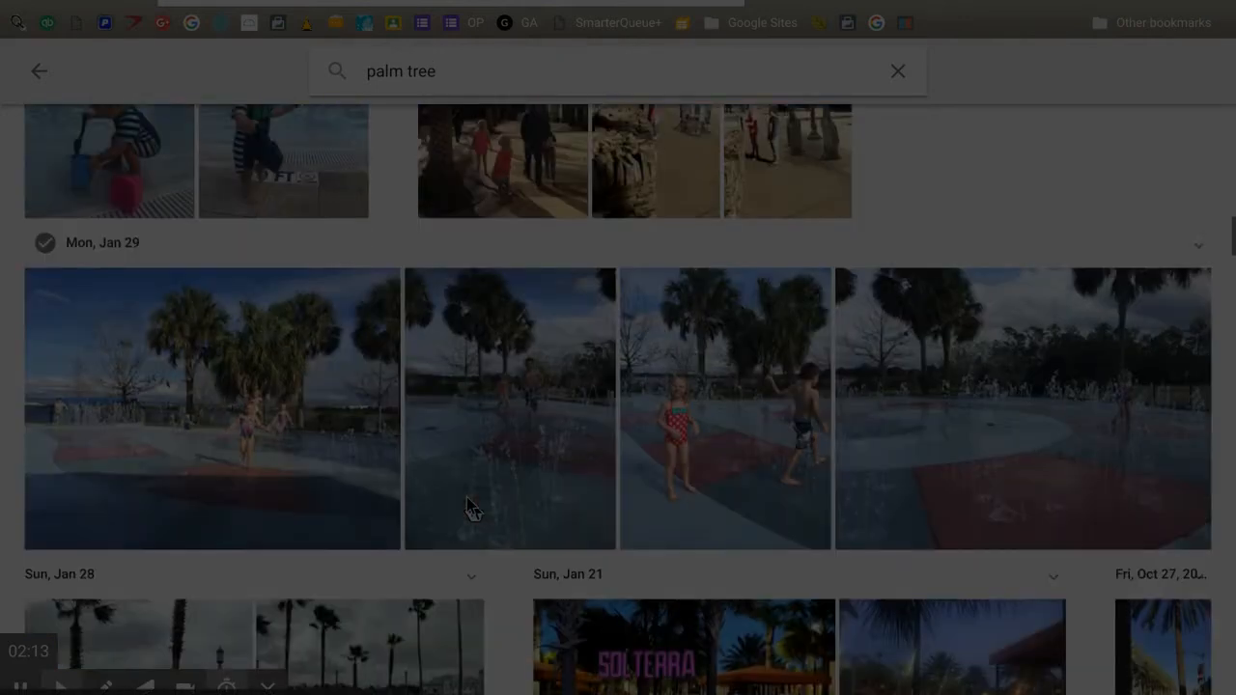
scroll(468, 502, up, 15)
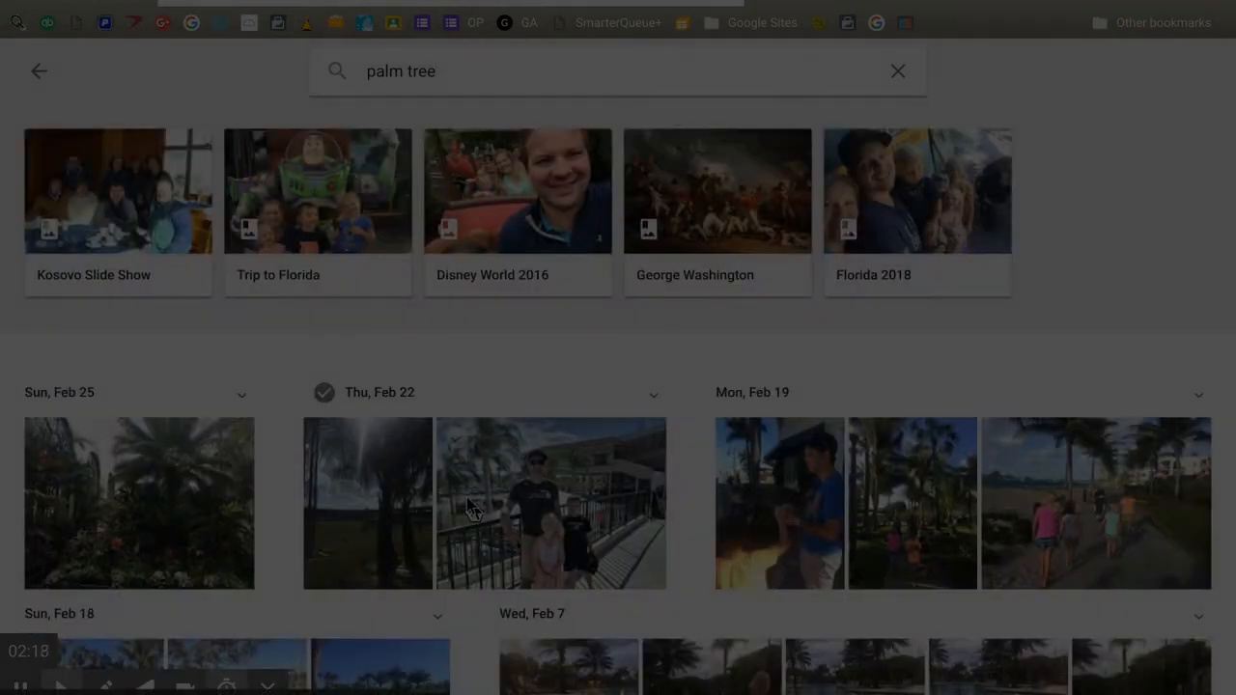
- Search the photo library for "rabbit" instead and look through the matching photos
triple_click(391, 71)
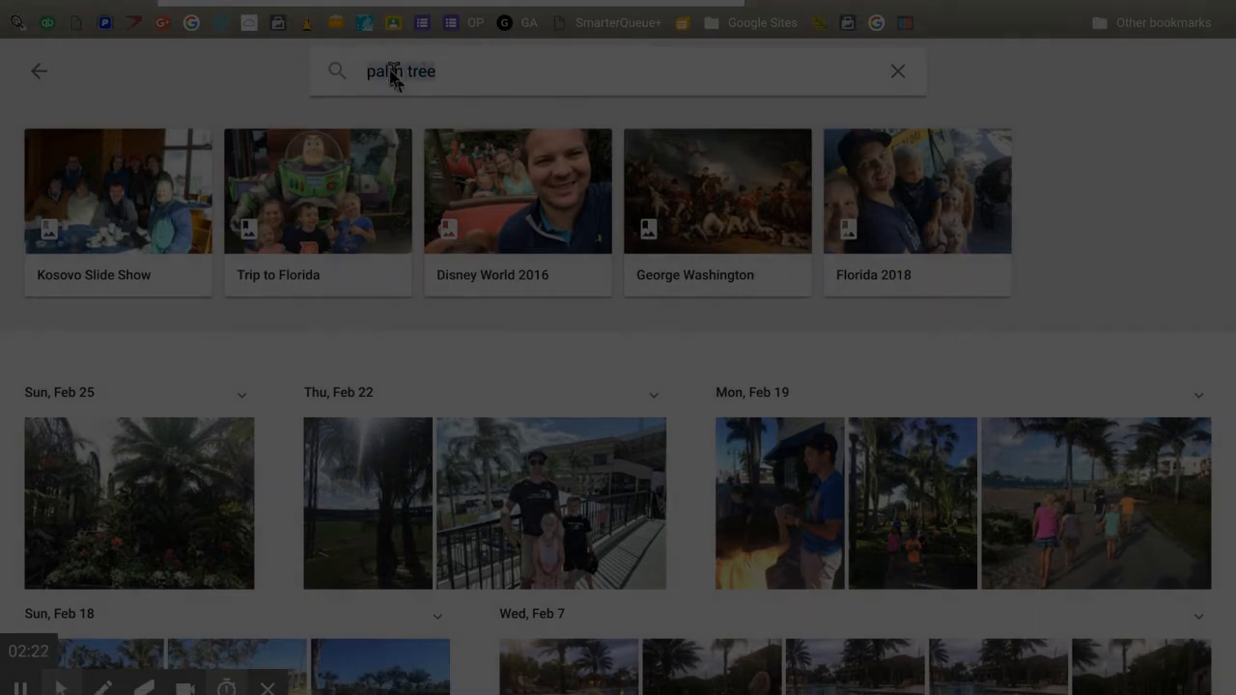
text(rabbit)
key(Return)
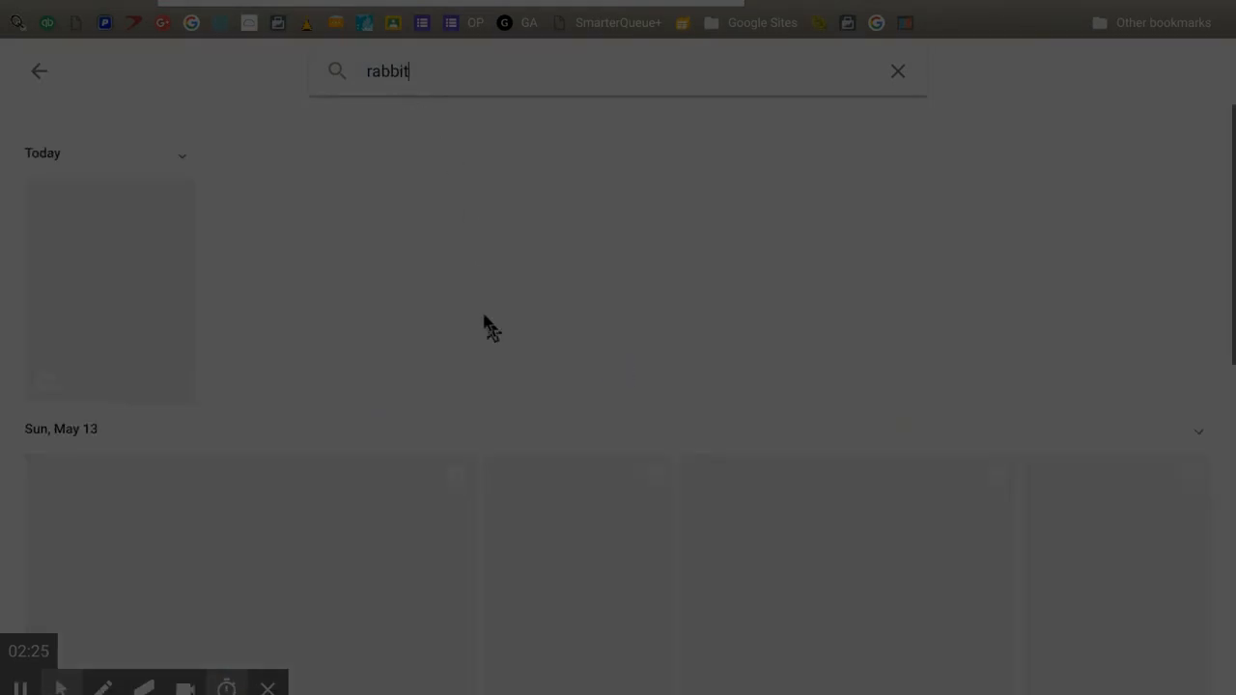
scroll(486, 325, down, 1)
scroll(488, 327, down, 5)
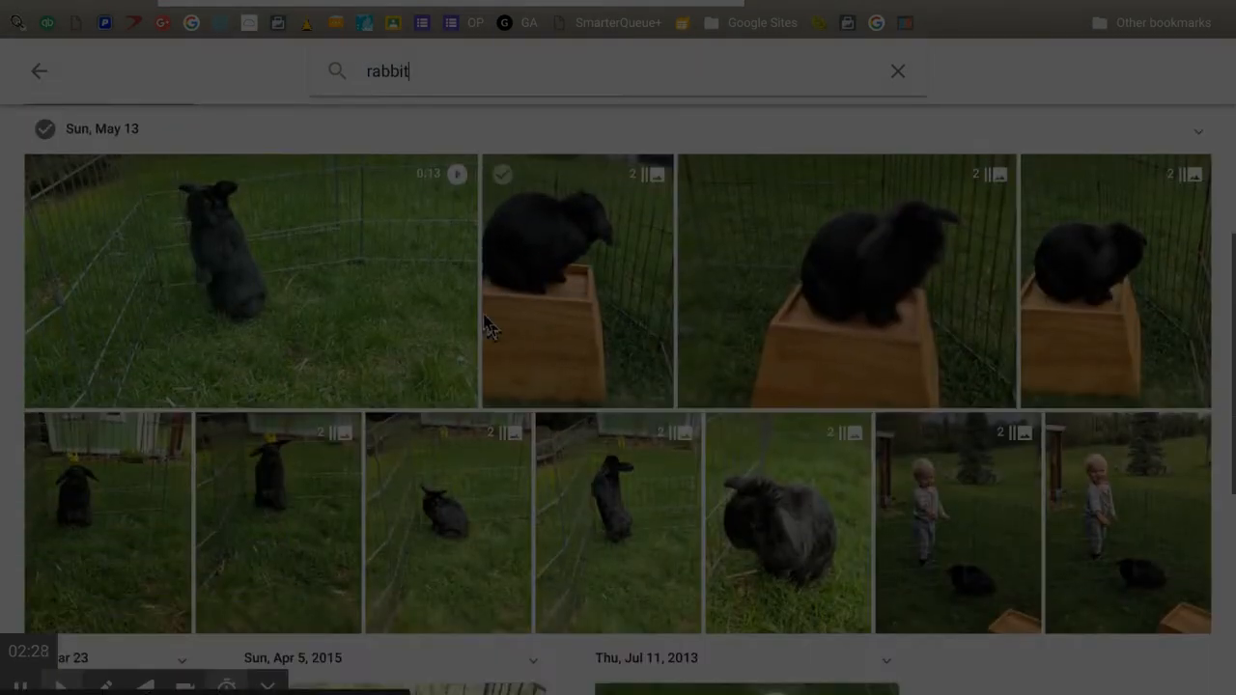
scroll(488, 327, down, 1)
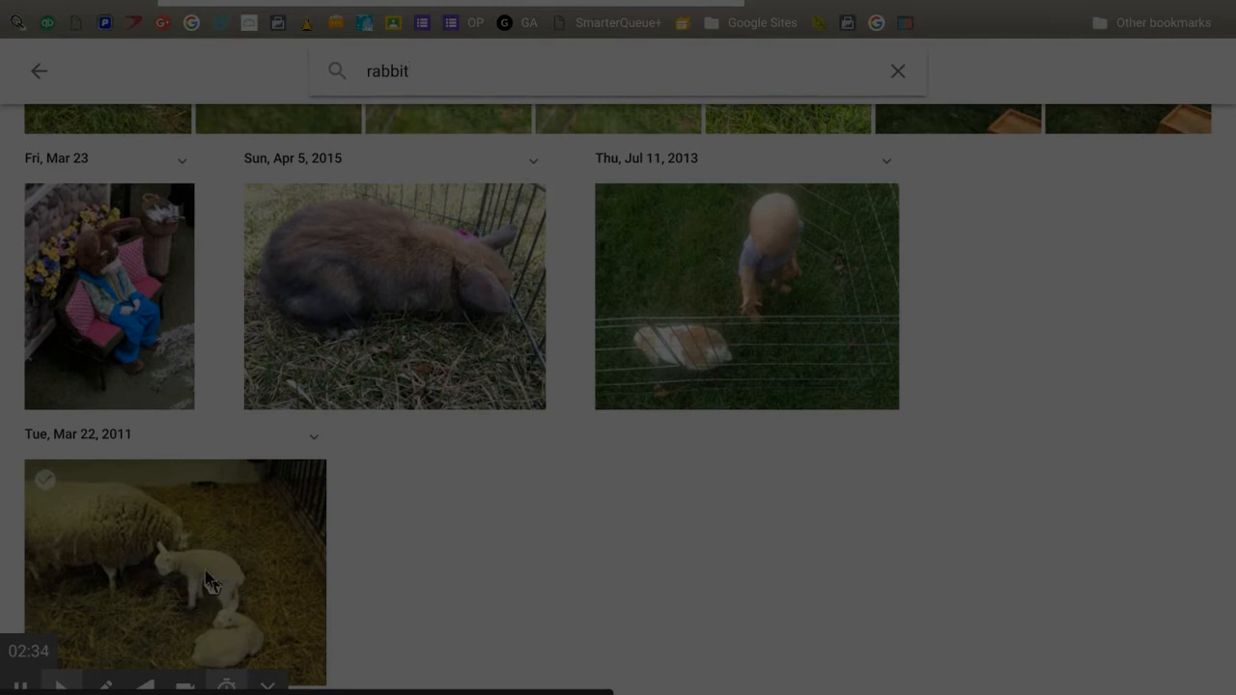
scroll(205, 572, up, 1)
scroll(209, 581, up, 8)
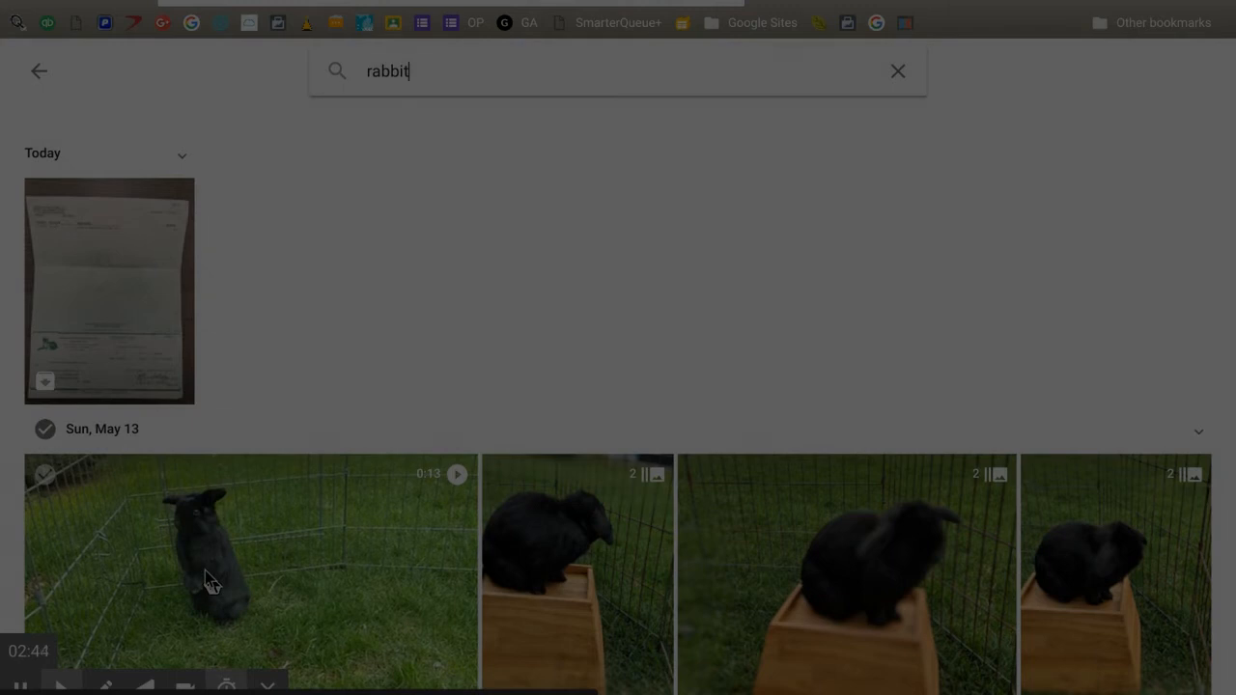
- Replace the search term with "disney world" and review the matching albums and photos
double_click(378, 77)
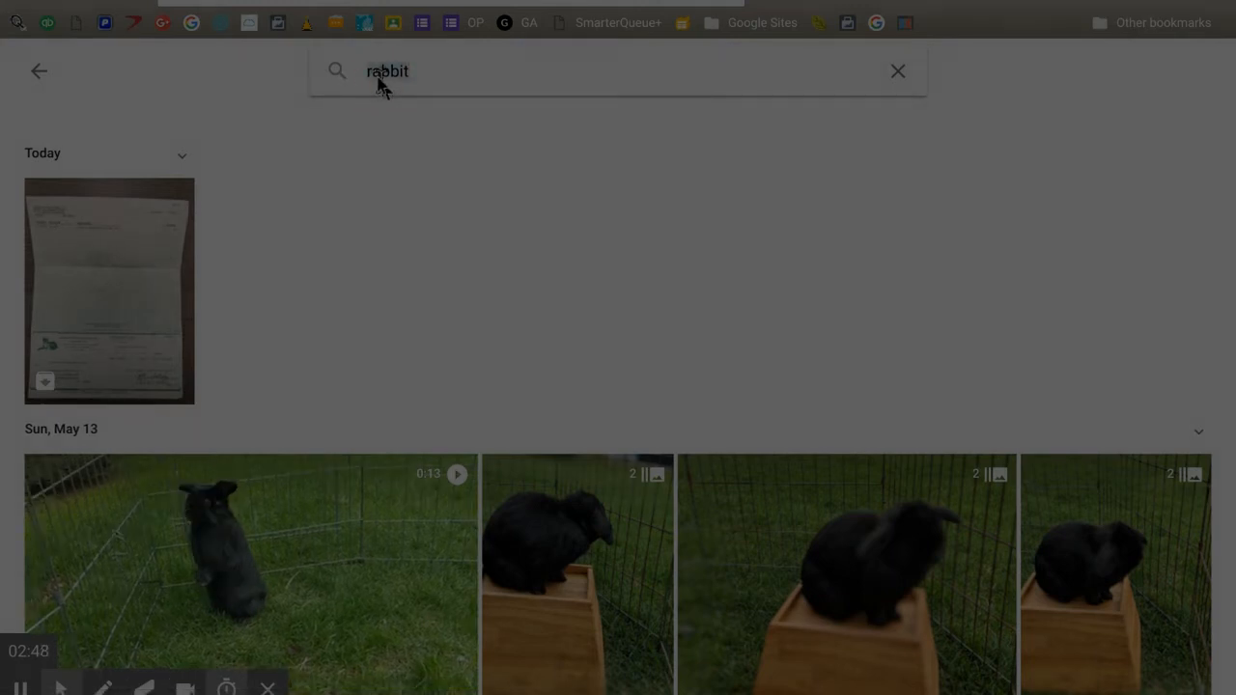
text(disney world)
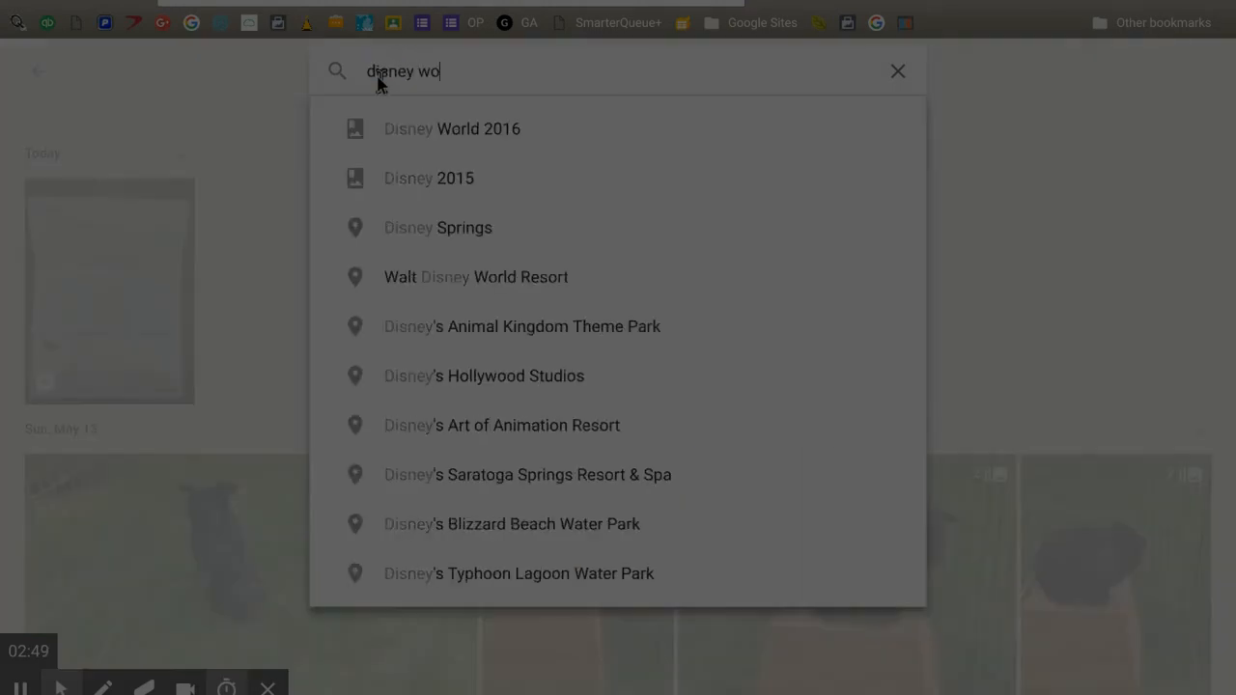
key(Return)
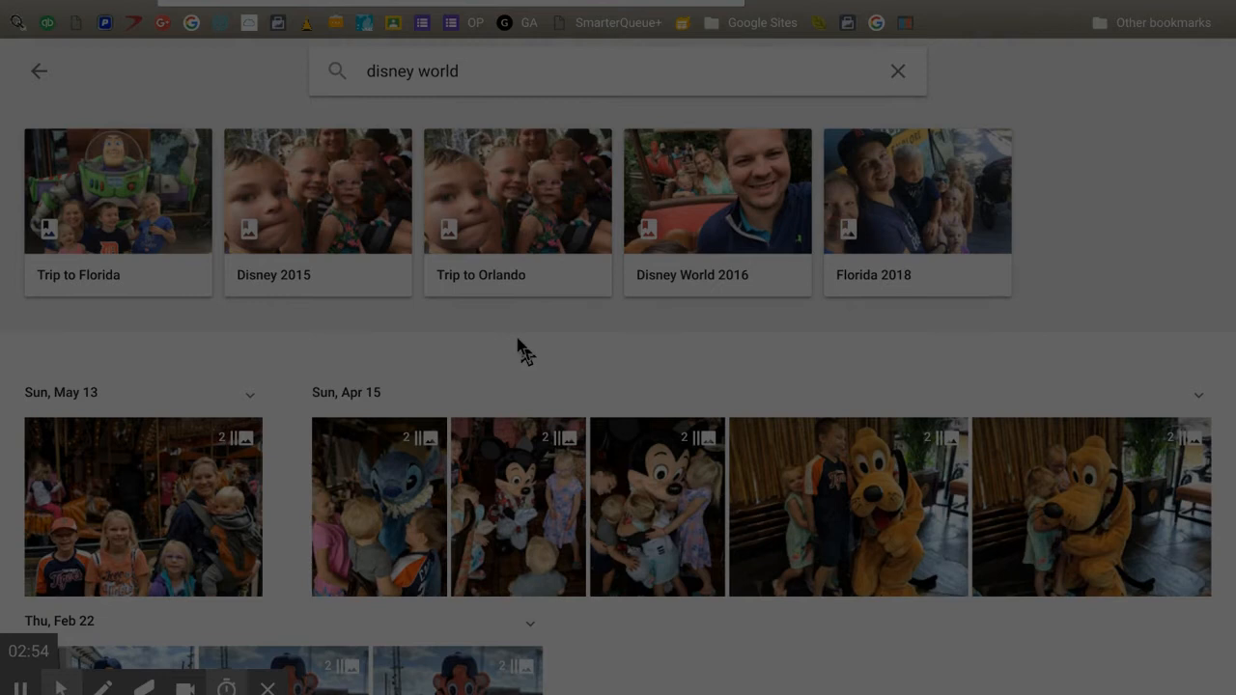
scroll(518, 340, down, 4)
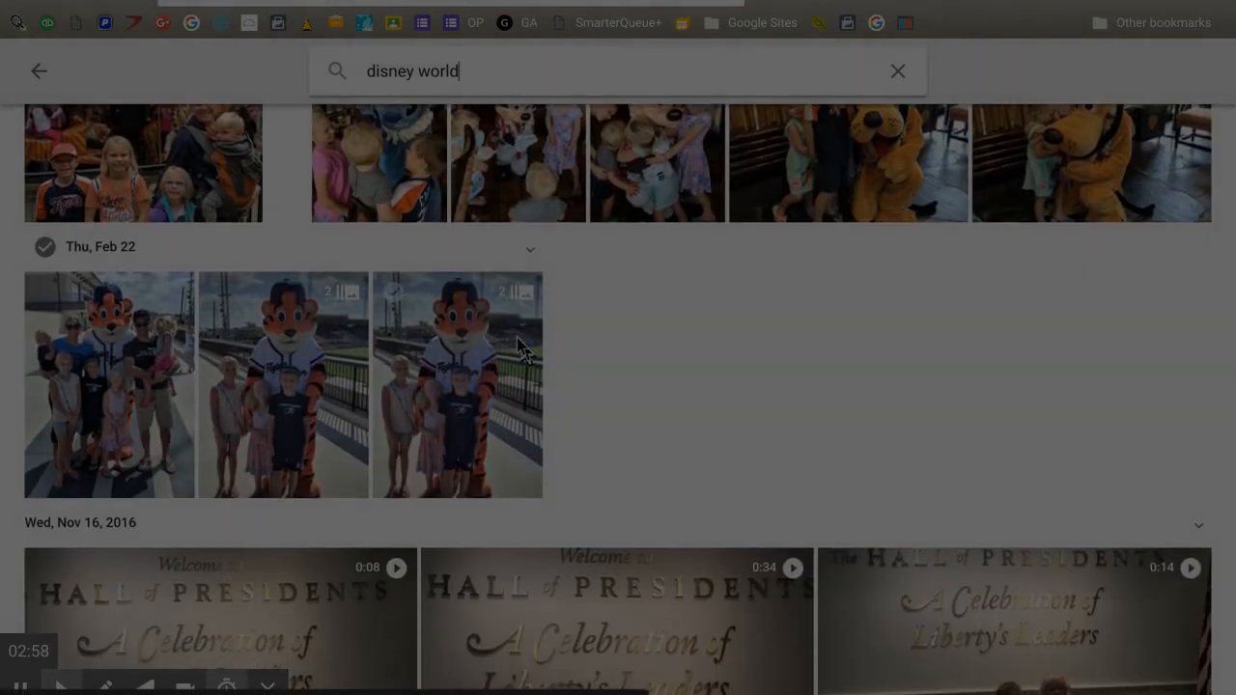
scroll(517, 340, down, 1)
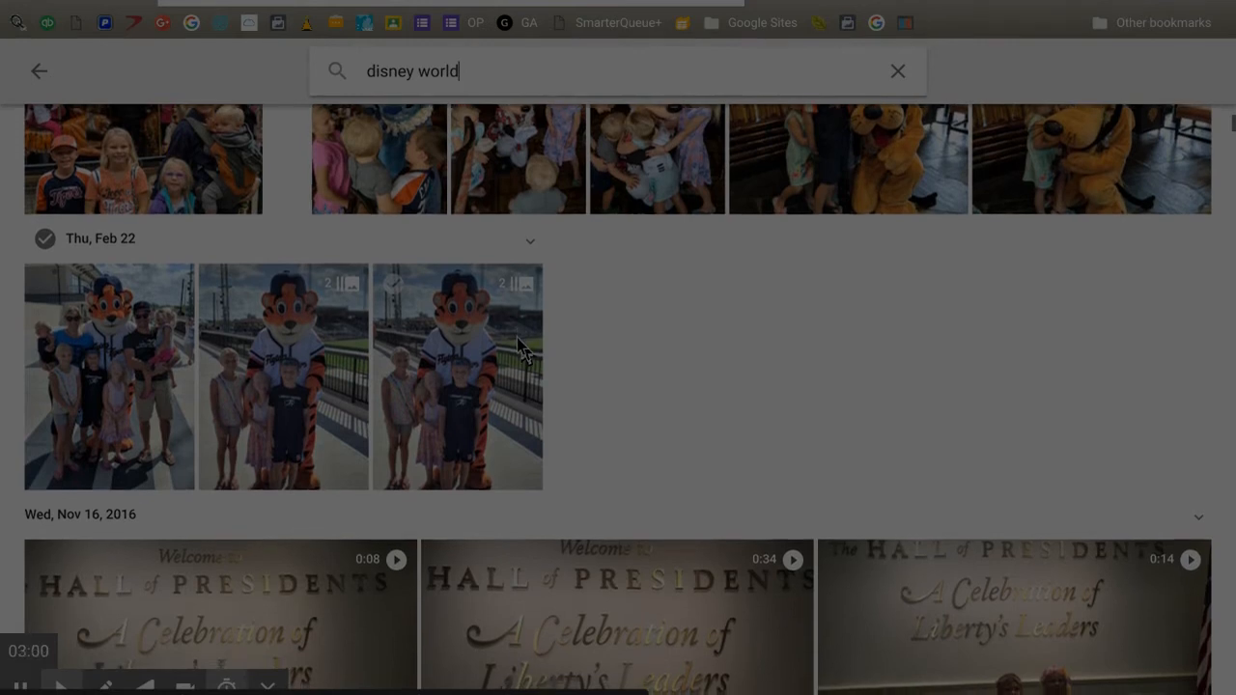
scroll(517, 337, down, 1)
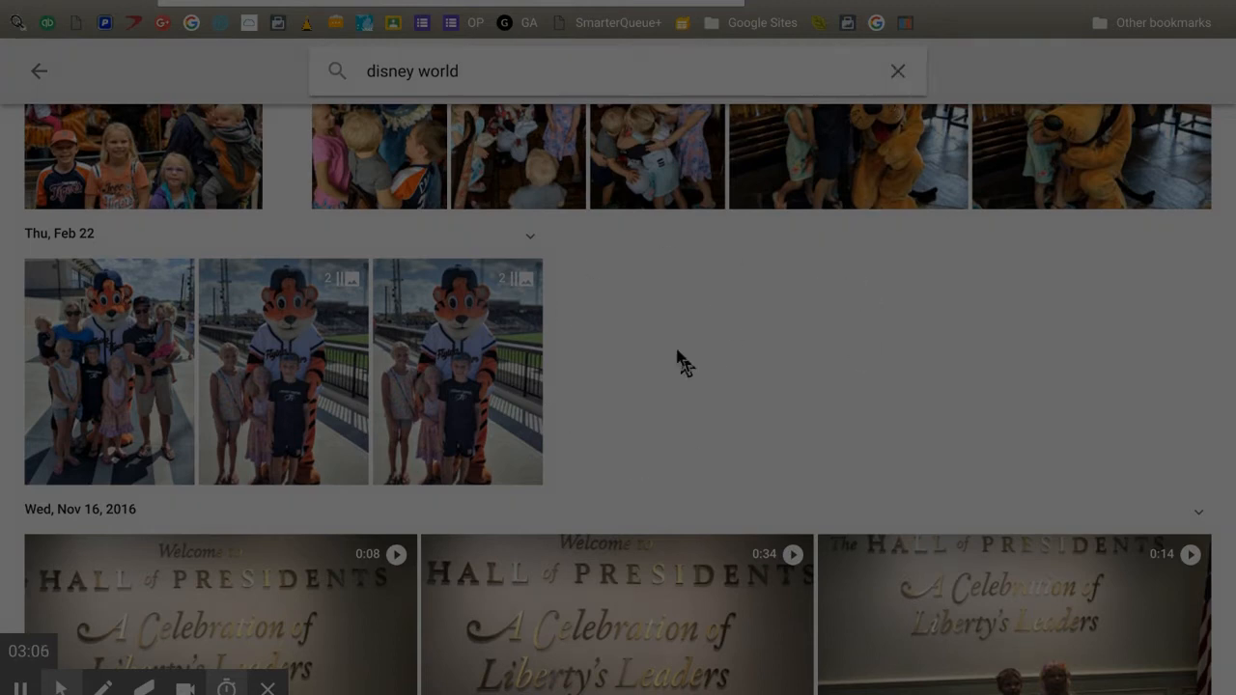
scroll(667, 347, up, 5)
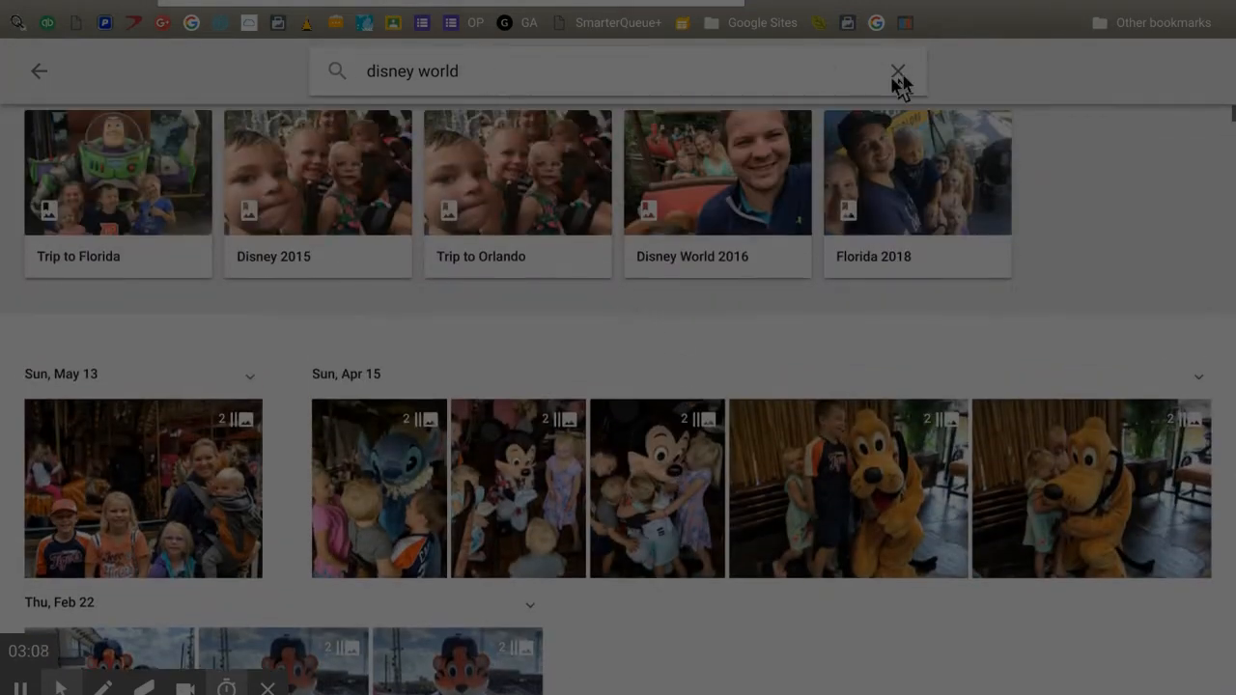
- Leave the search and look over the existing albums in the albums overview
click(41, 74)
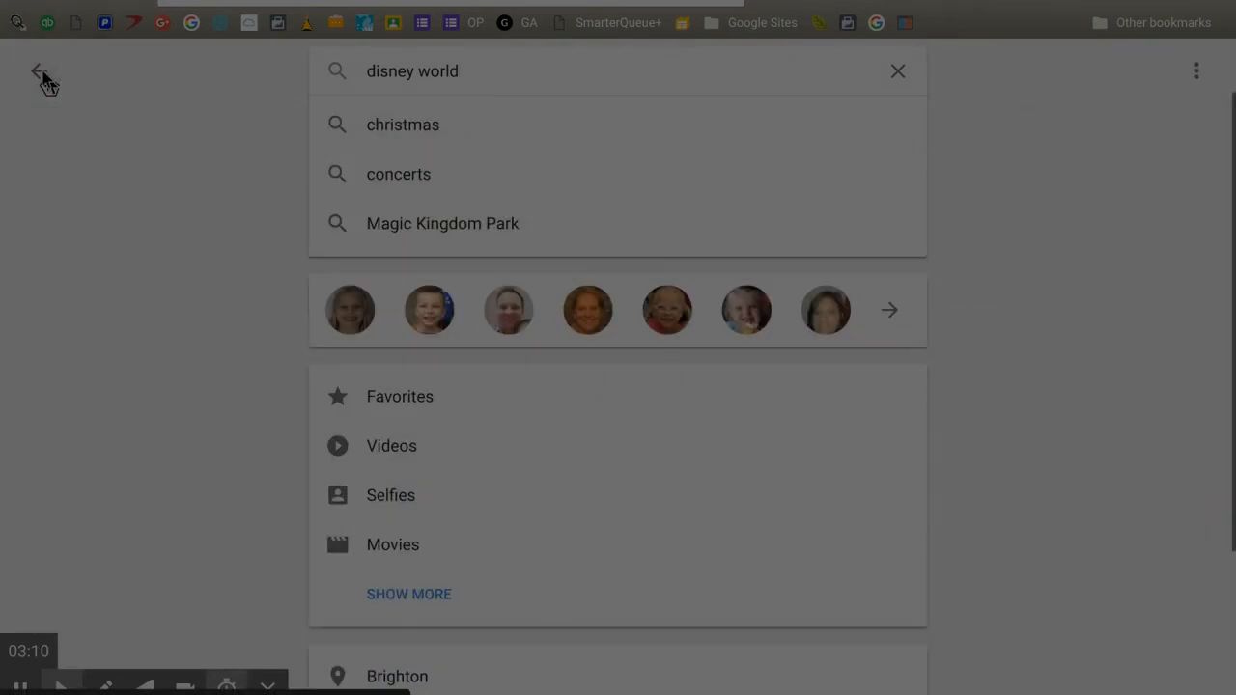
click(39, 76)
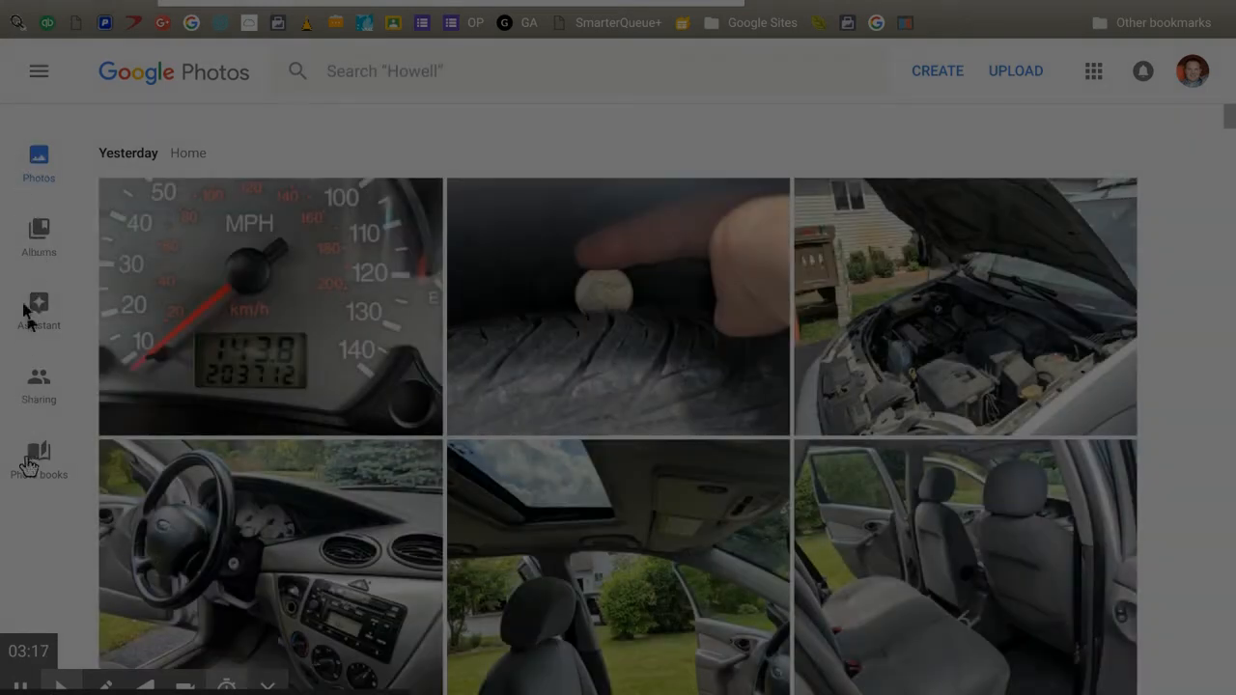
click(38, 254)
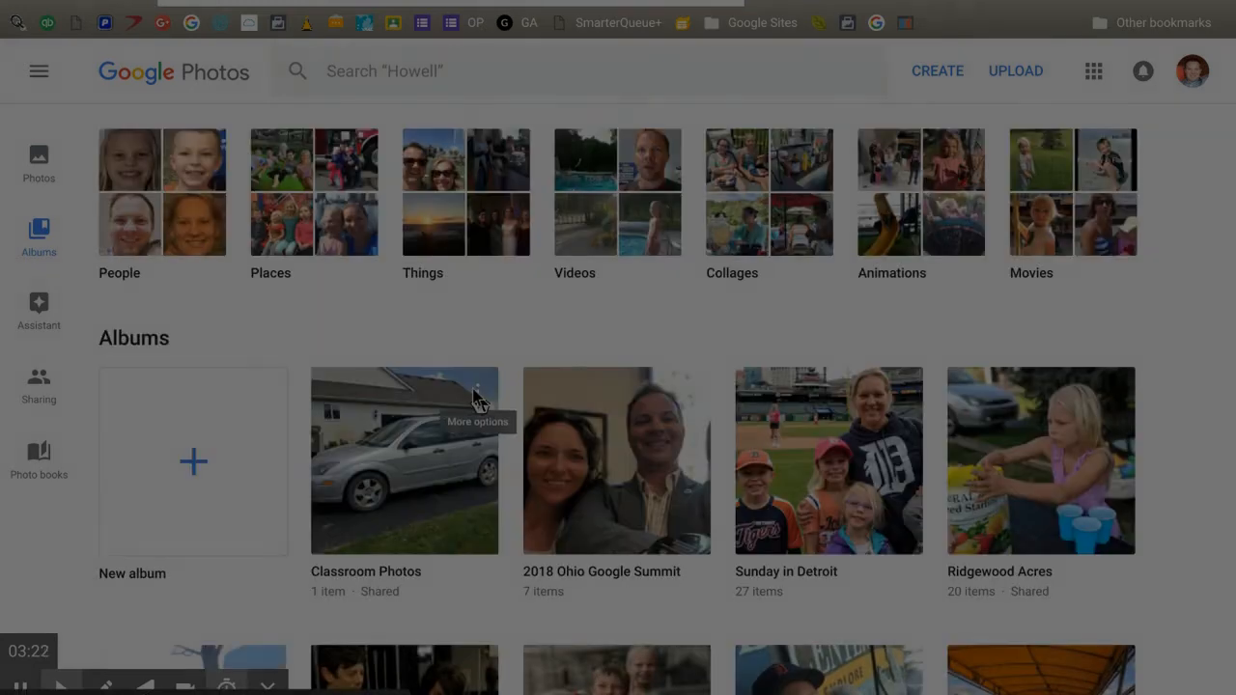
scroll(476, 398, down, 1)
scroll(475, 398, down, 1)
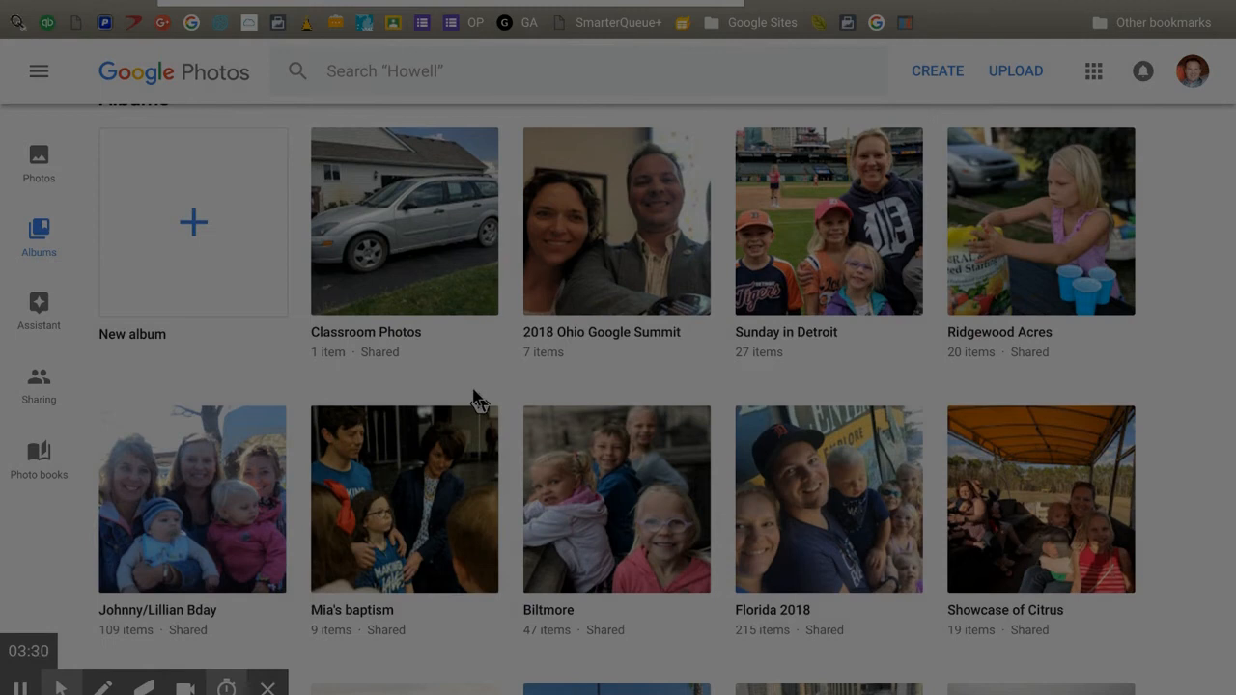
scroll(473, 391, down, 3)
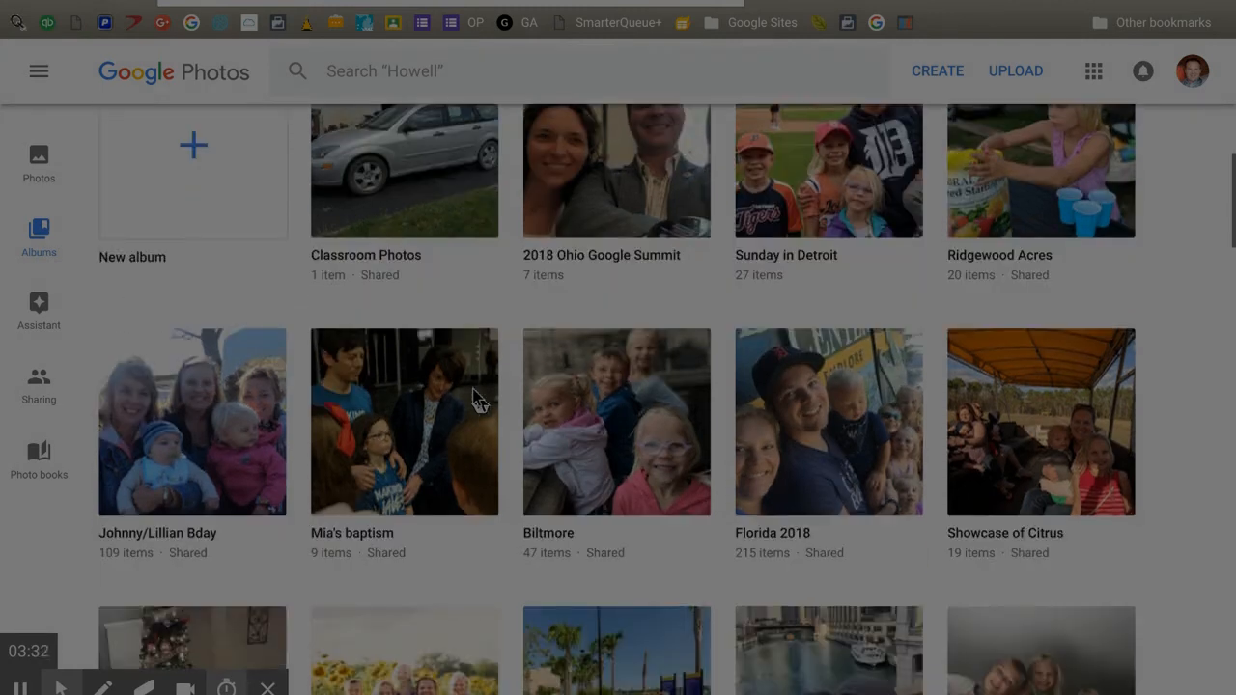
scroll(472, 389, up, 5)
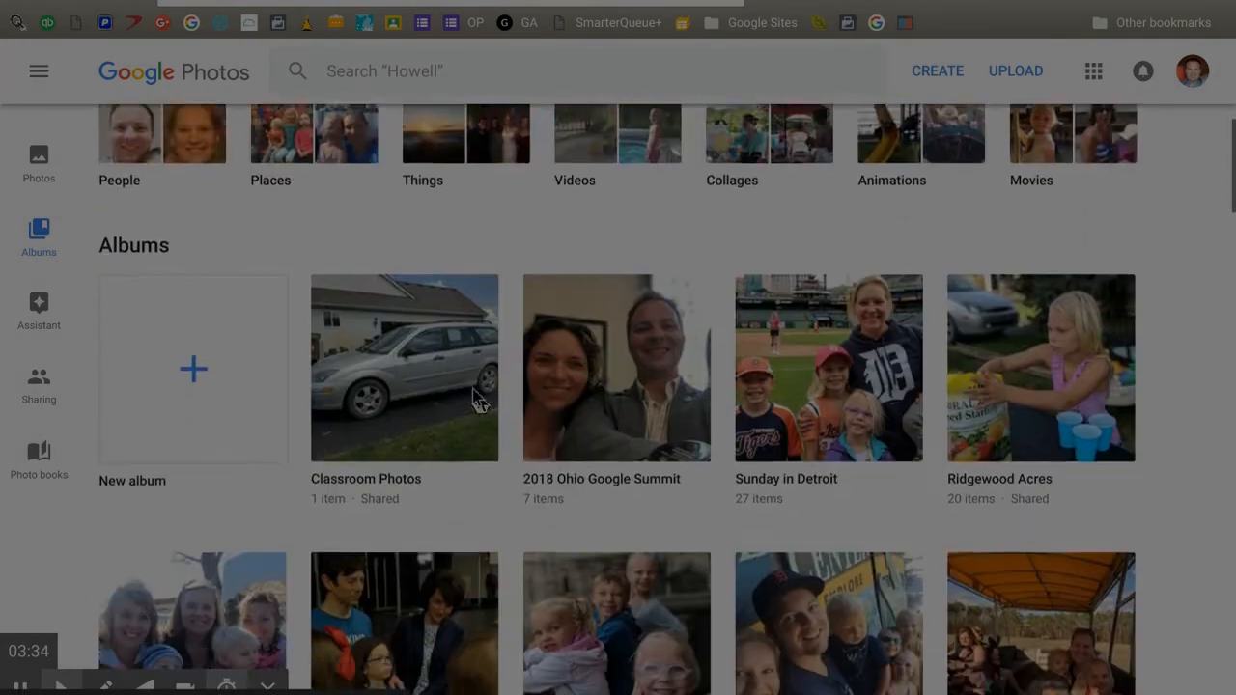
scroll(474, 396, down, 1)
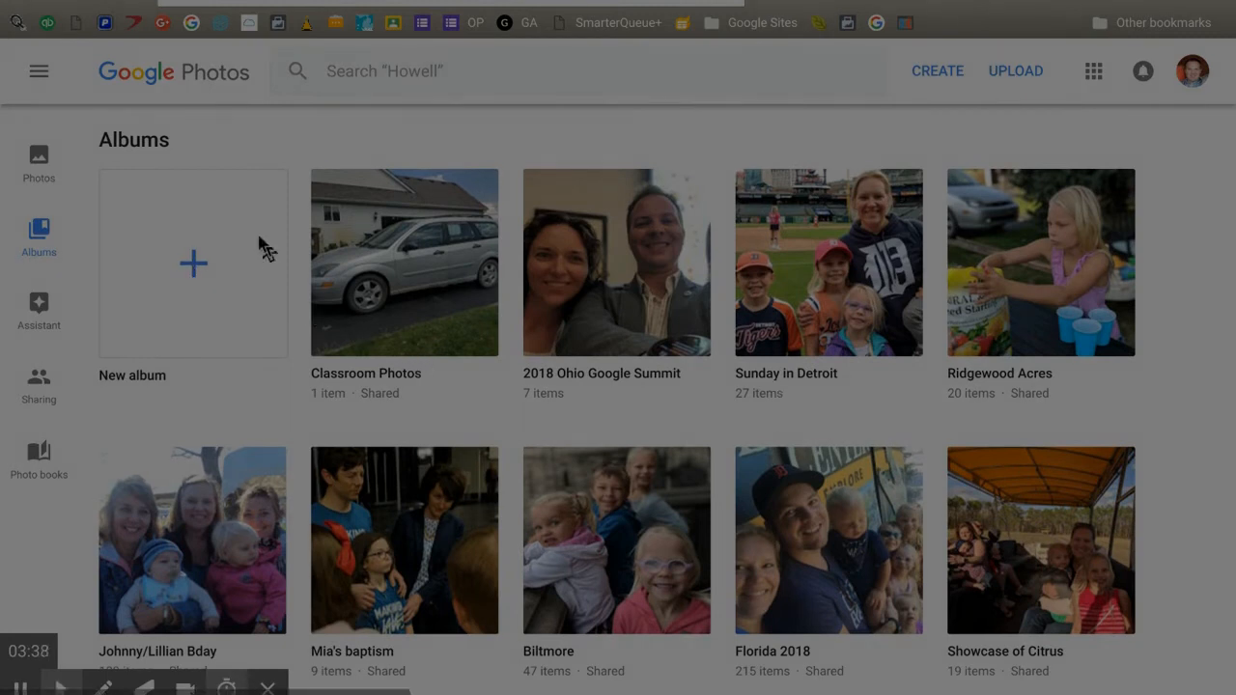
- Create a new album containing Tuesday's photo of the family on the sofa behind the pool, with the playhouse in the background
click(187, 259)
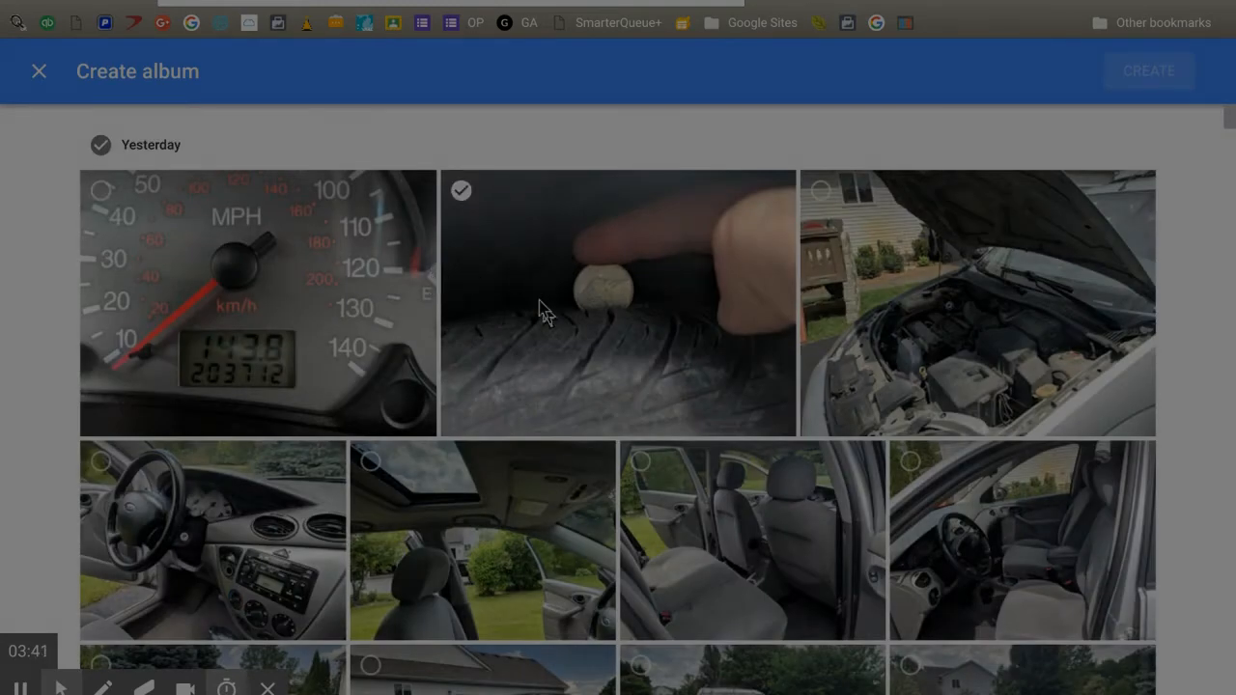
scroll(531, 290, down, 10)
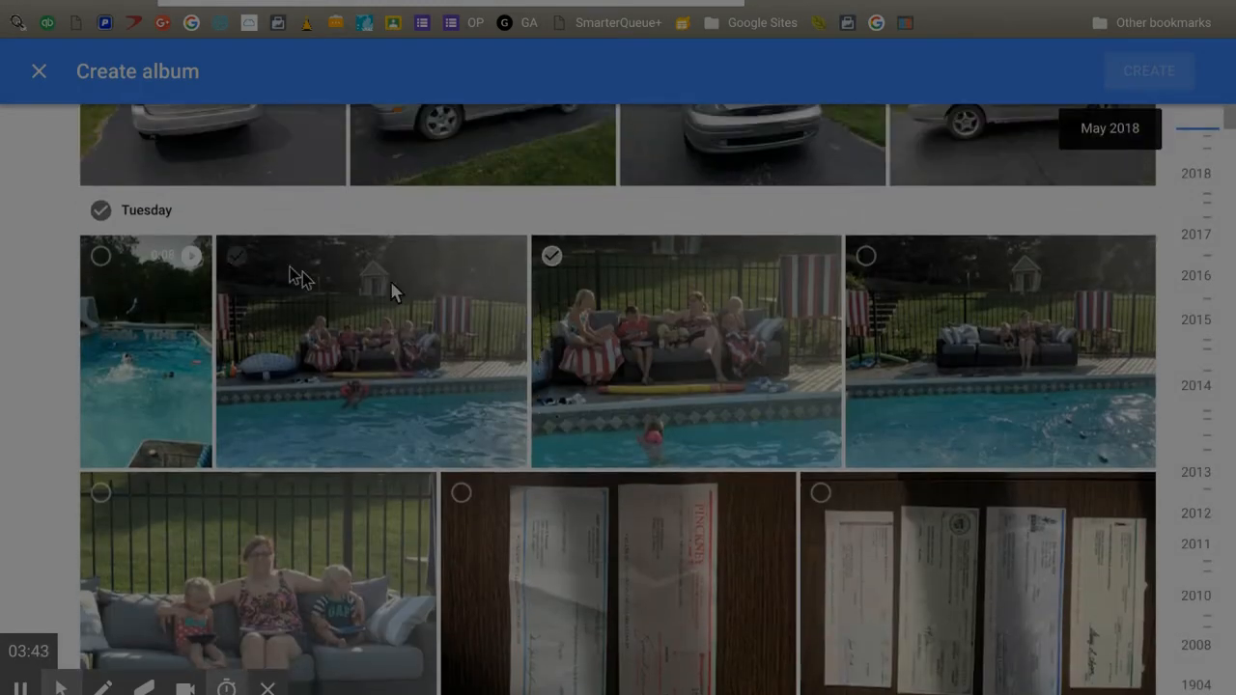
click(331, 286)
click(1132, 73)
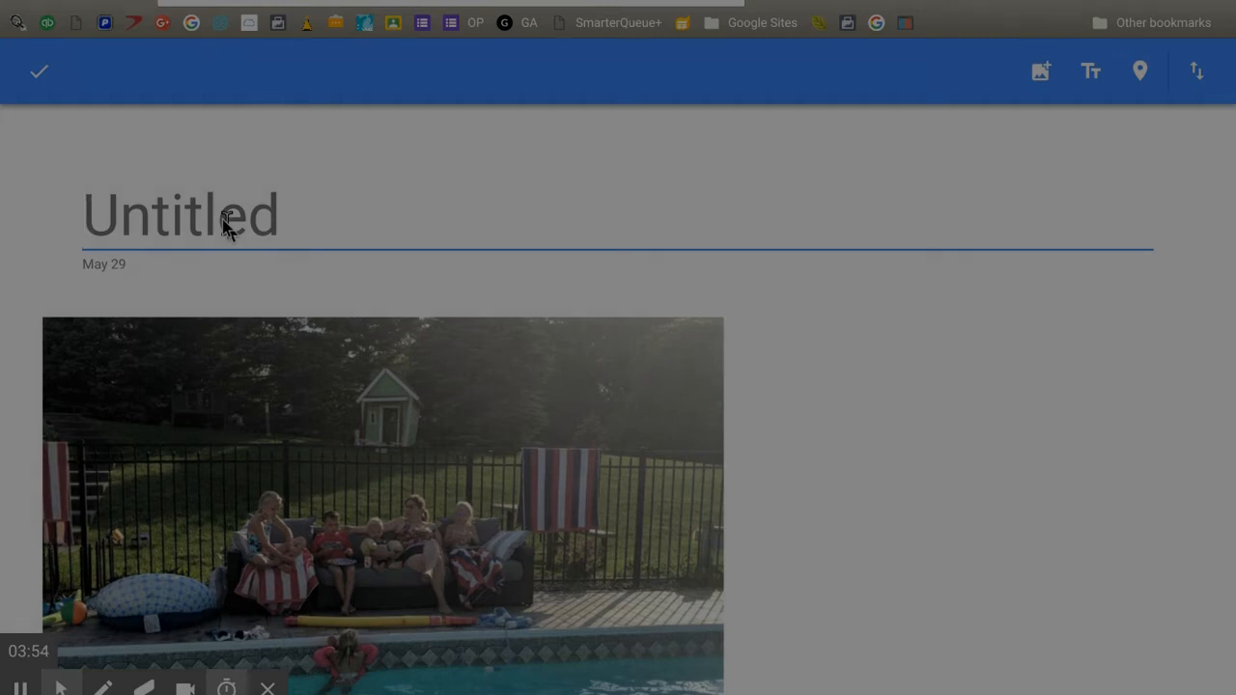
- Title the new album "State Project" and finish editing it
text(Media)
double_click(225, 224)
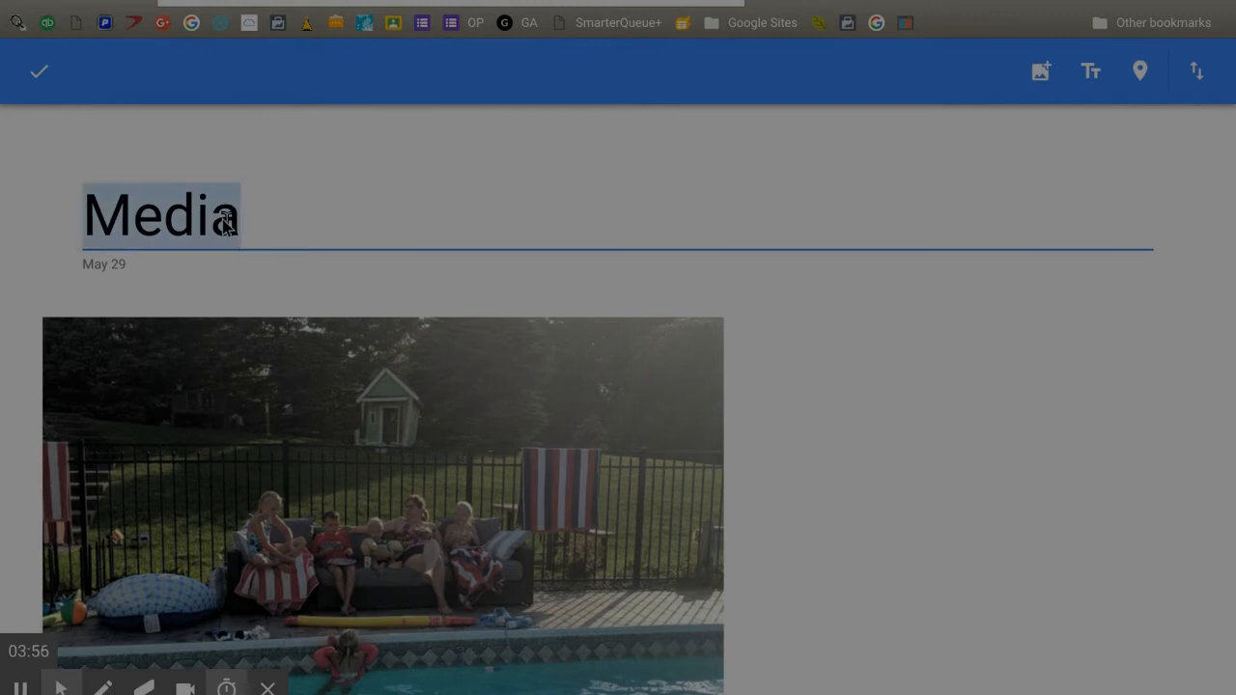
text(Stat)
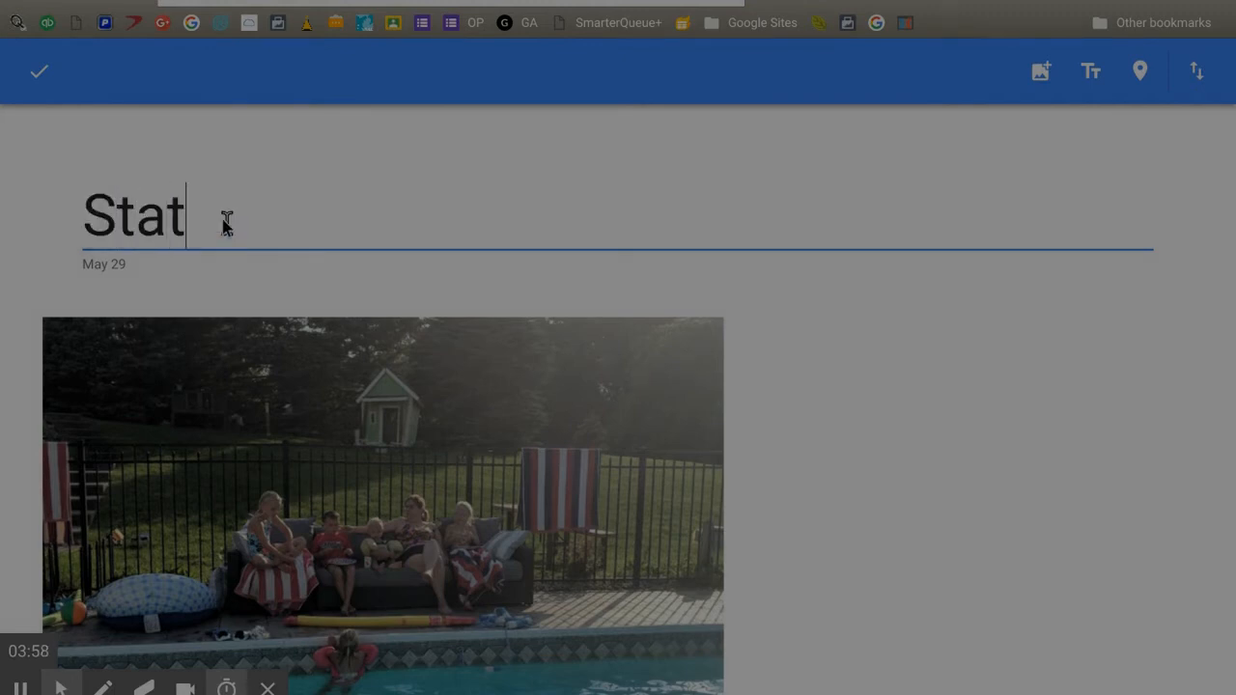
text(e Project)
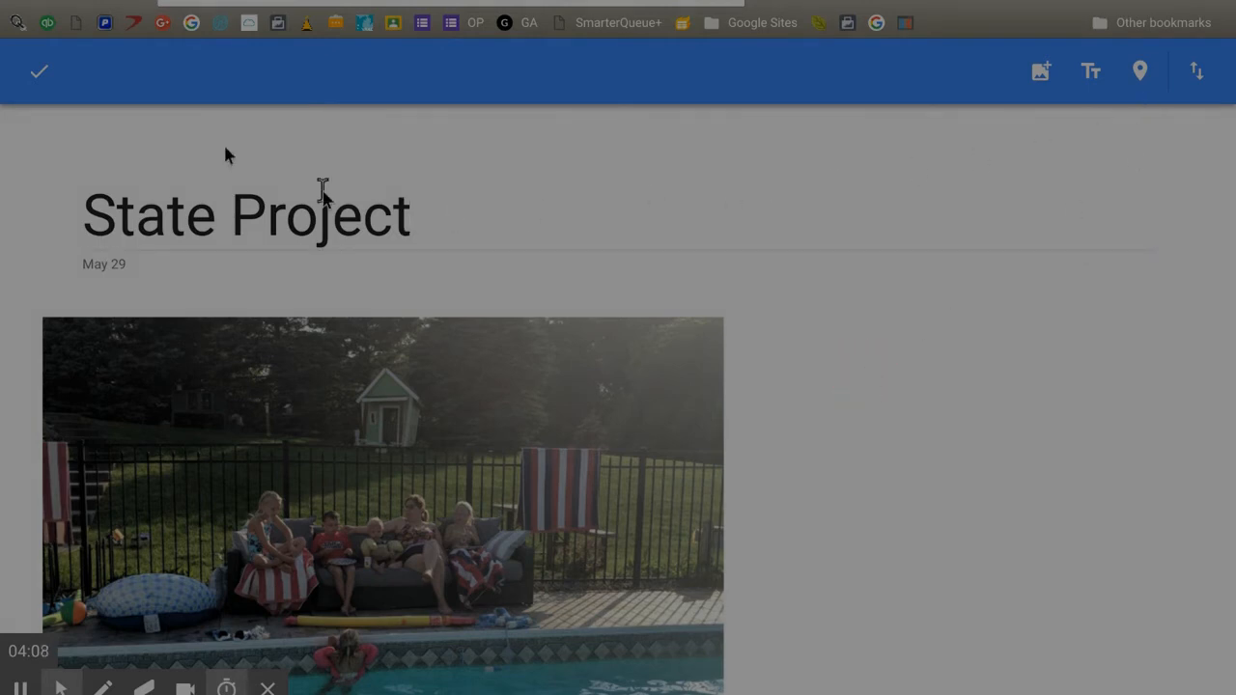
click(41, 73)
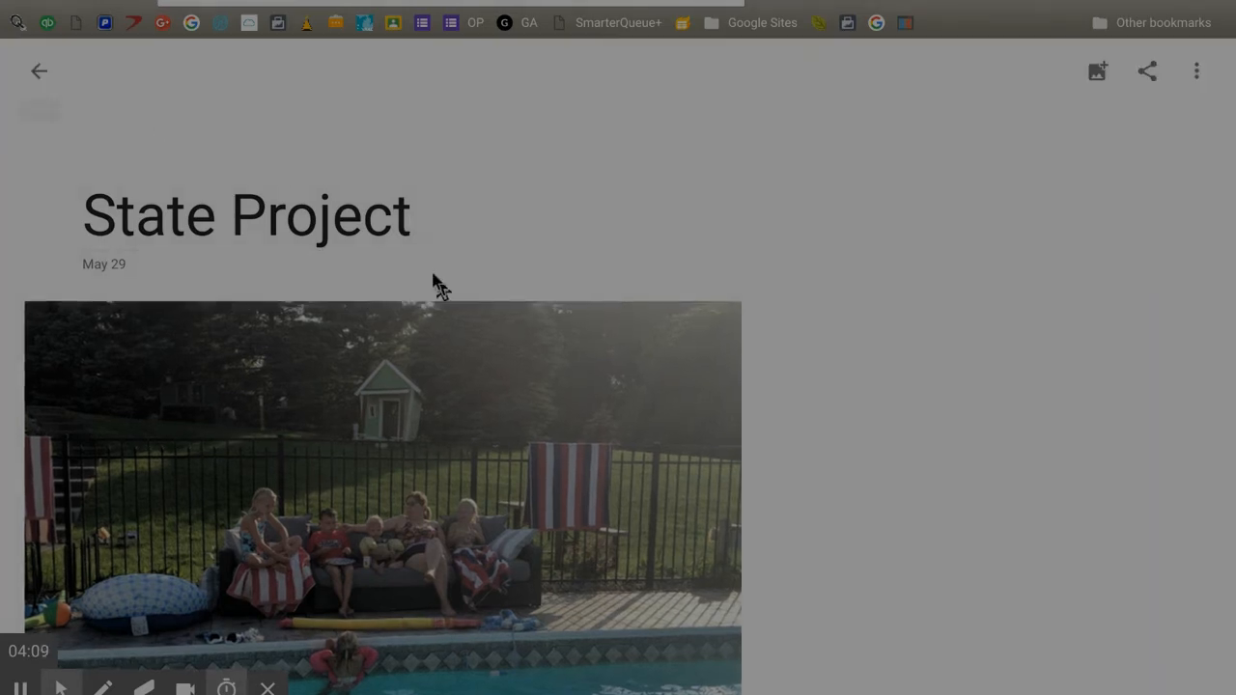
- Turn on link sharing for the State Project album, select its share link, and return to the albums overview
click(1195, 72)
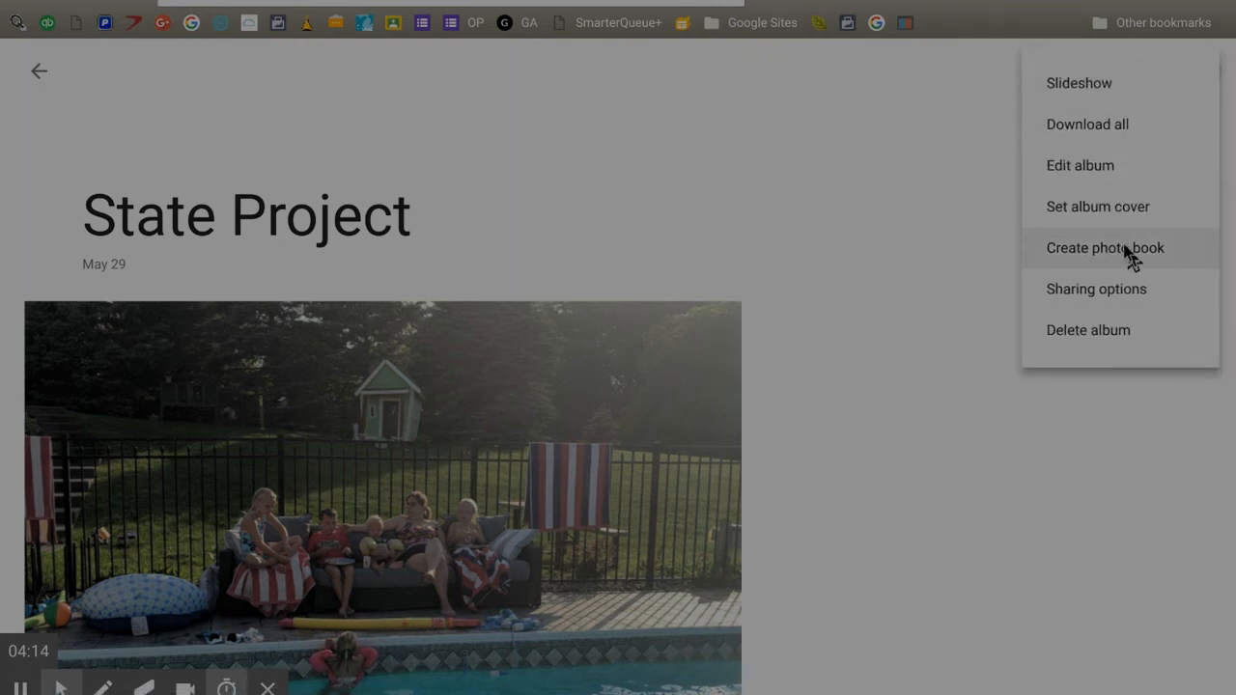
click(1127, 294)
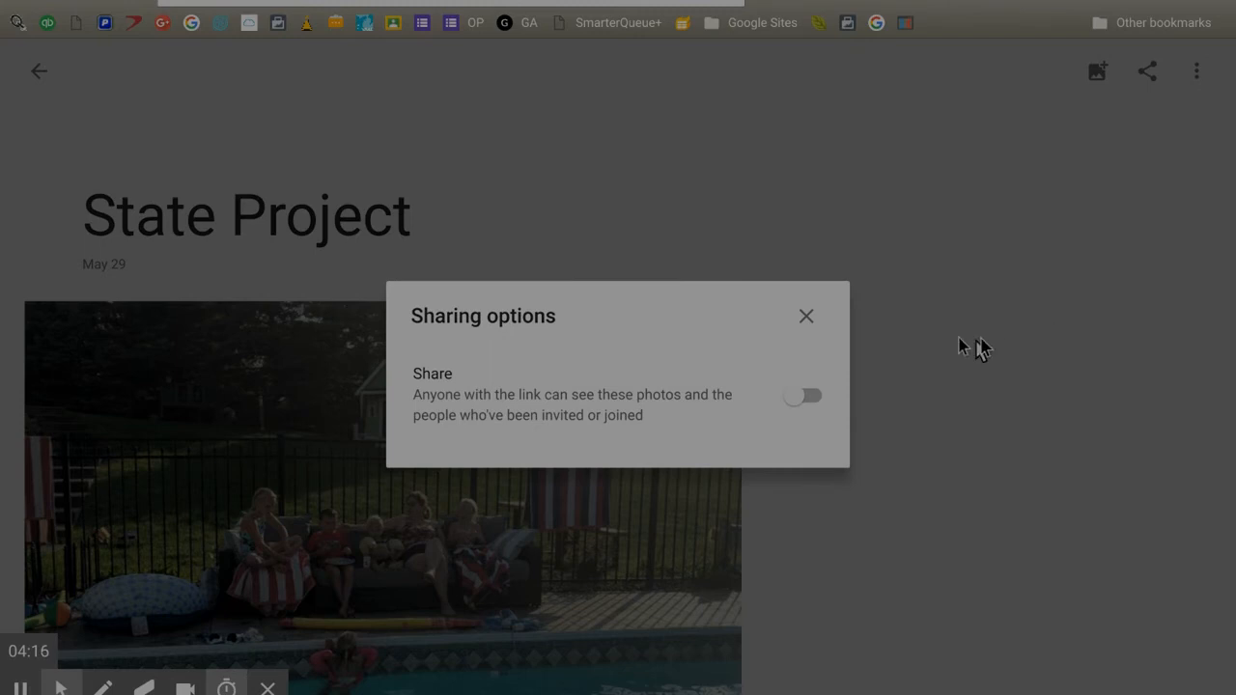
click(817, 394)
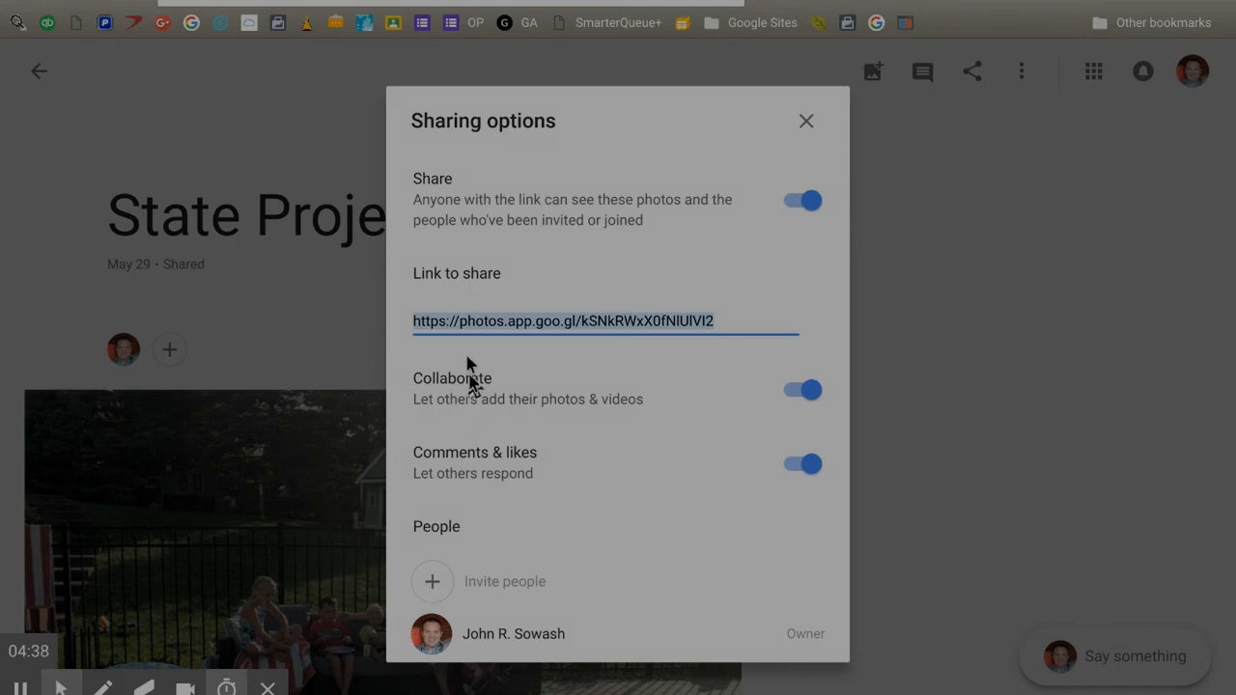
click(454, 327)
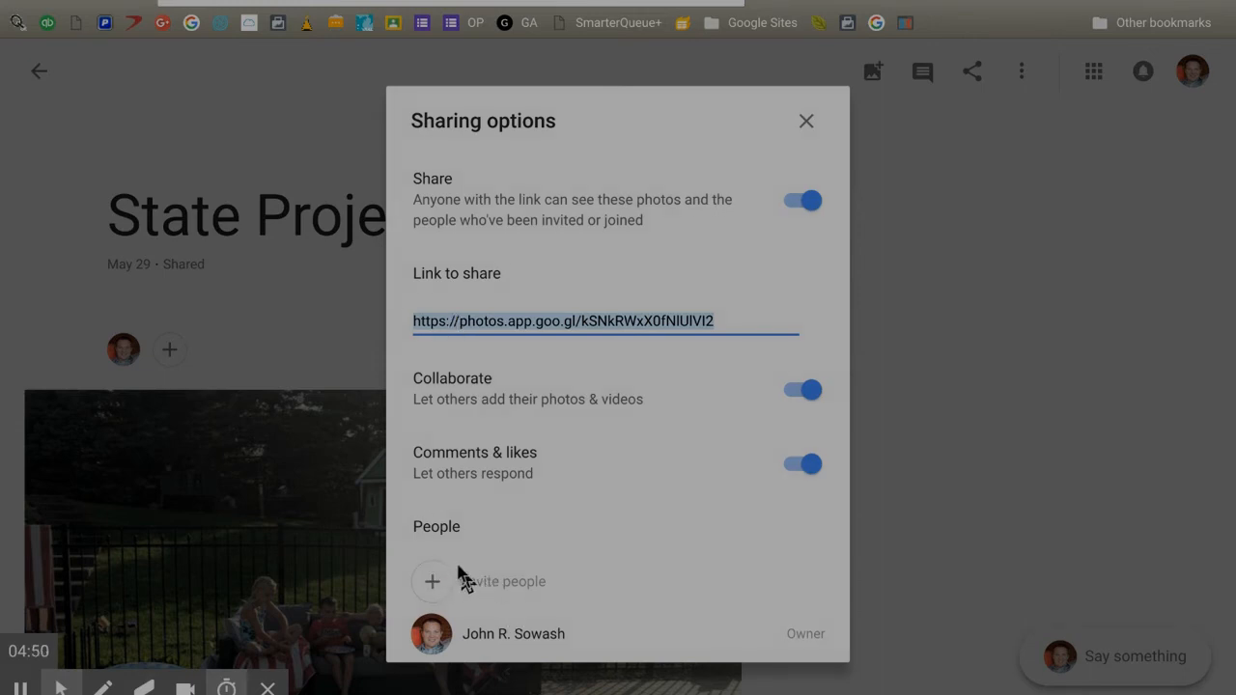
click(806, 125)
click(45, 74)
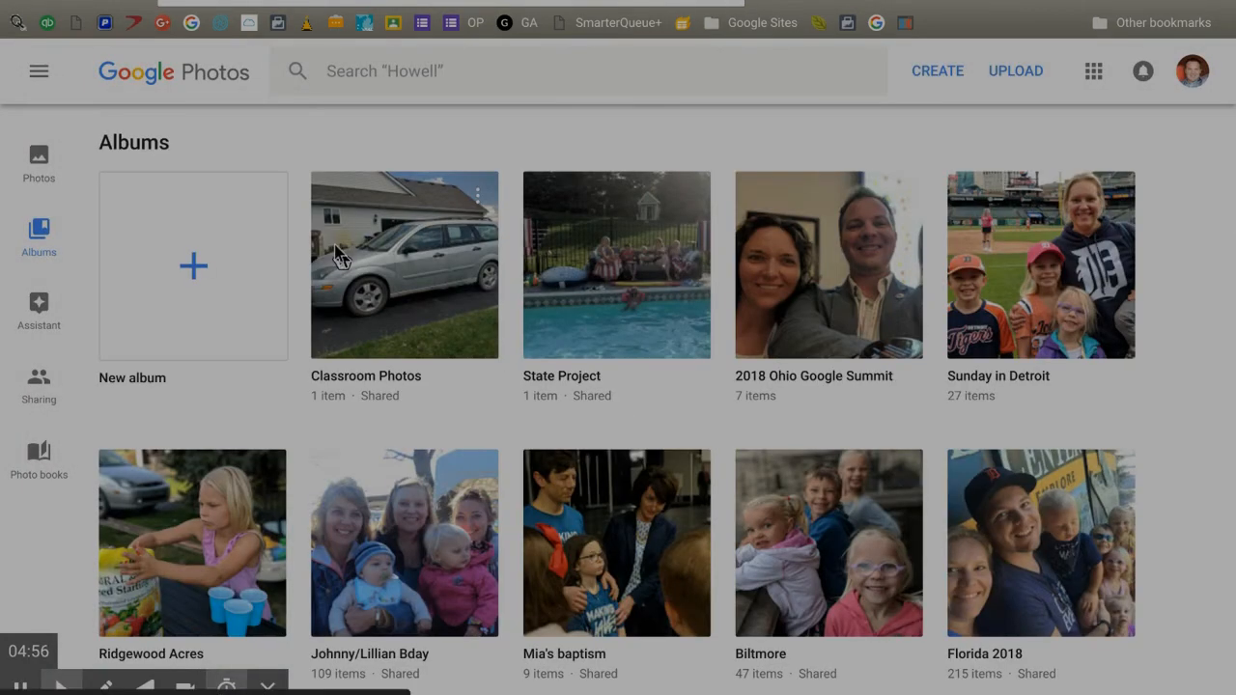
- Go to the full photo library and browse back to the family bike-ride photos under Saturday, May 26
click(46, 162)
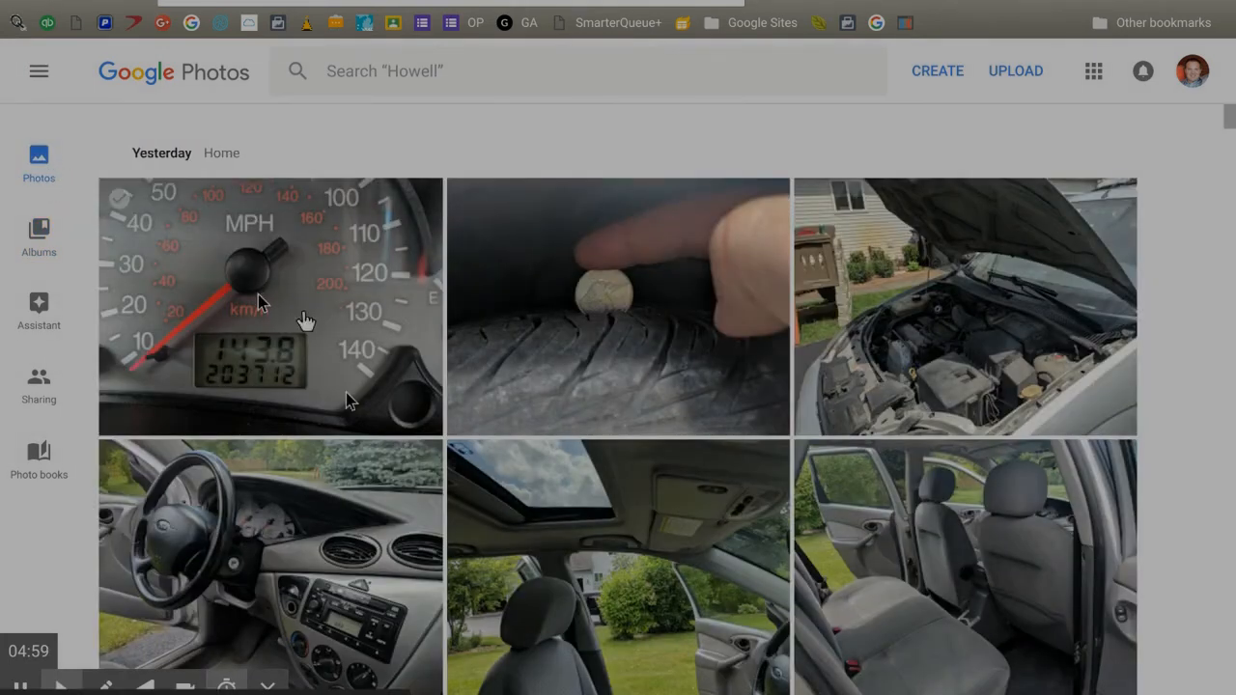
scroll(345, 392, down, 3)
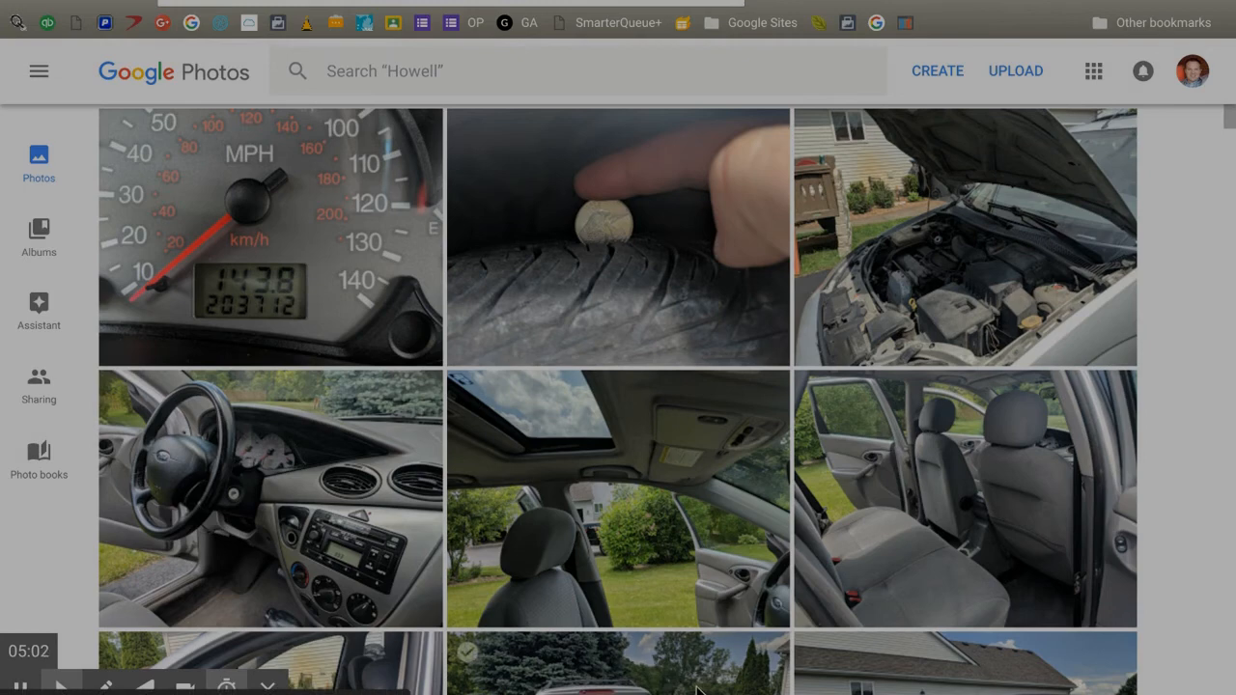
scroll(717, 538, down, 10)
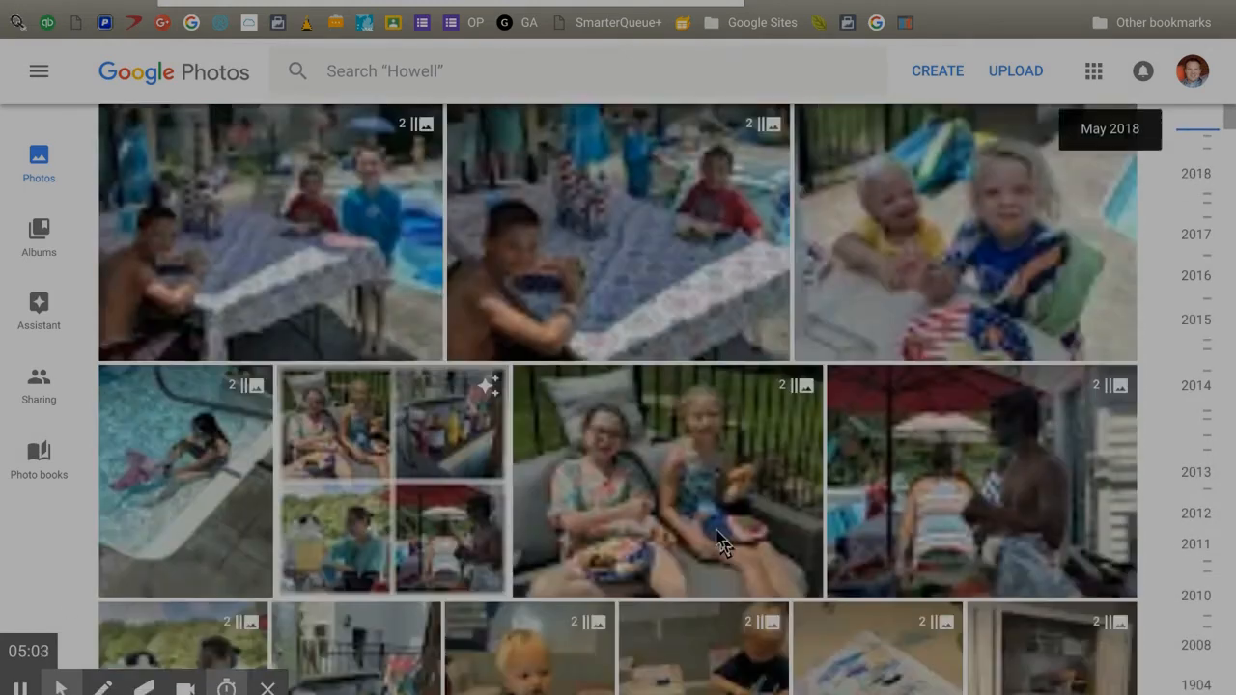
scroll(720, 541, down, 6)
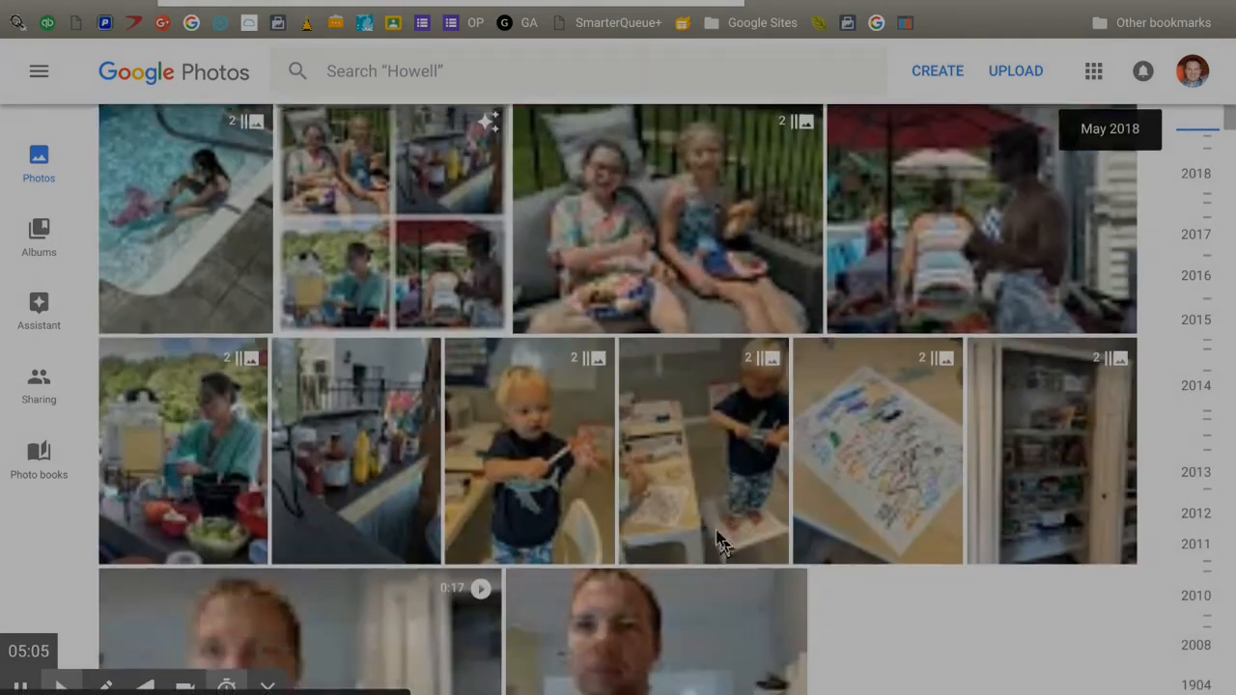
scroll(720, 541, down, 10)
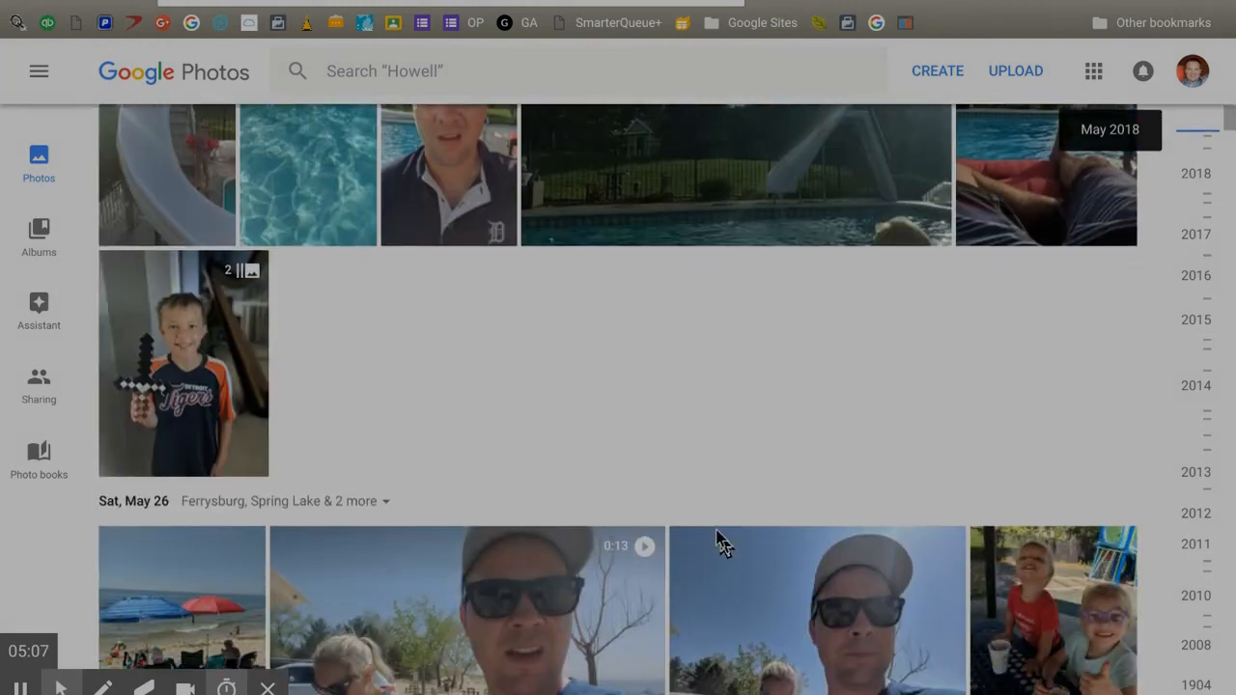
scroll(720, 540, down, 3)
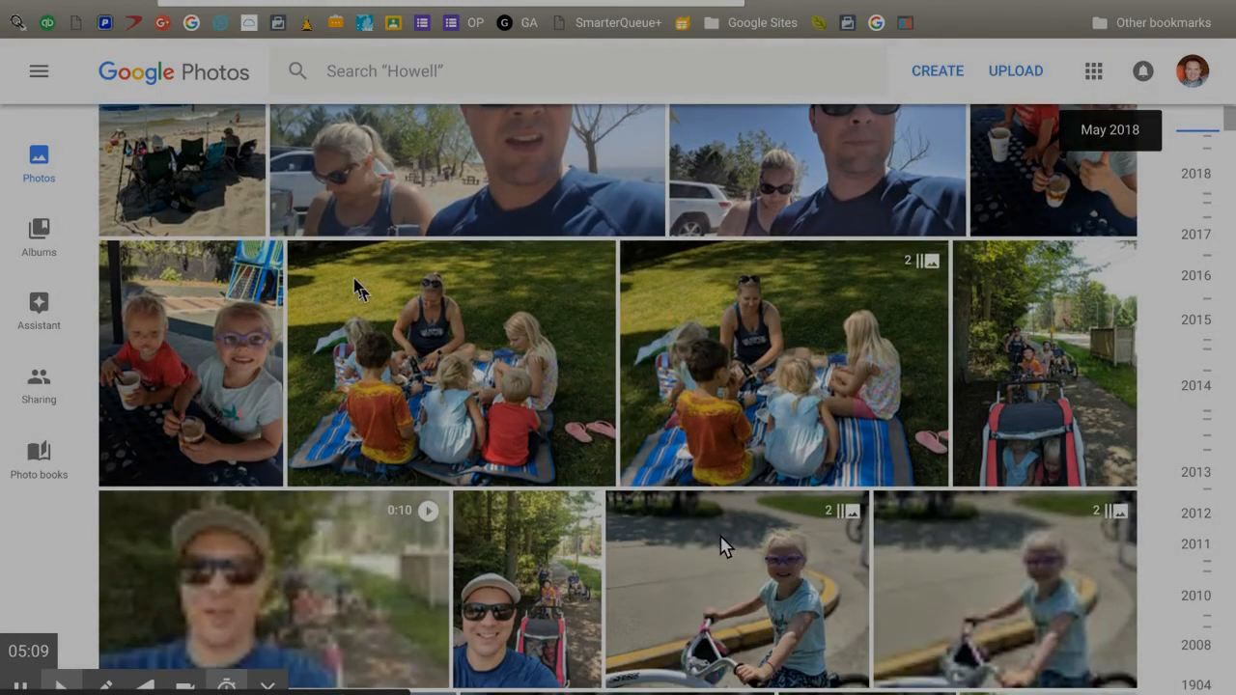
scroll(530, 405, down, 2)
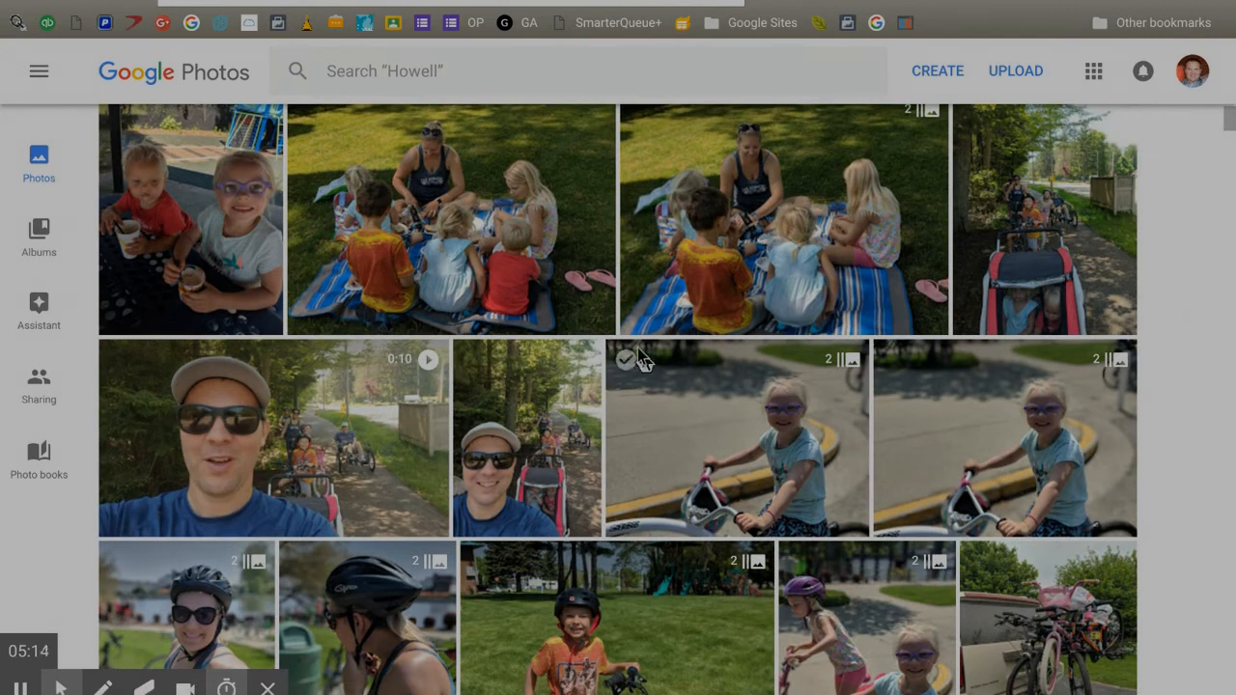
- Create an animation from four photos: the girl on her bike, the boy on his bike, the woman in helmet and sunglasses, and the loaded bike rack
click(625, 360)
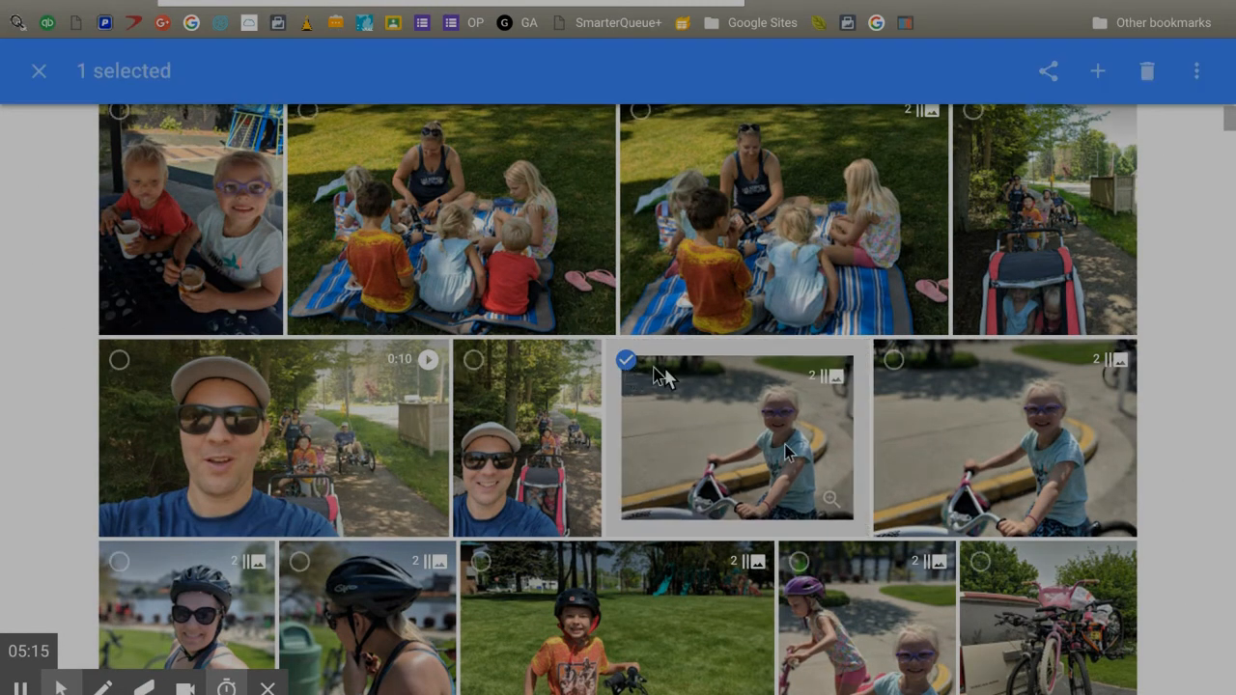
scroll(676, 405, down, 2)
click(481, 447)
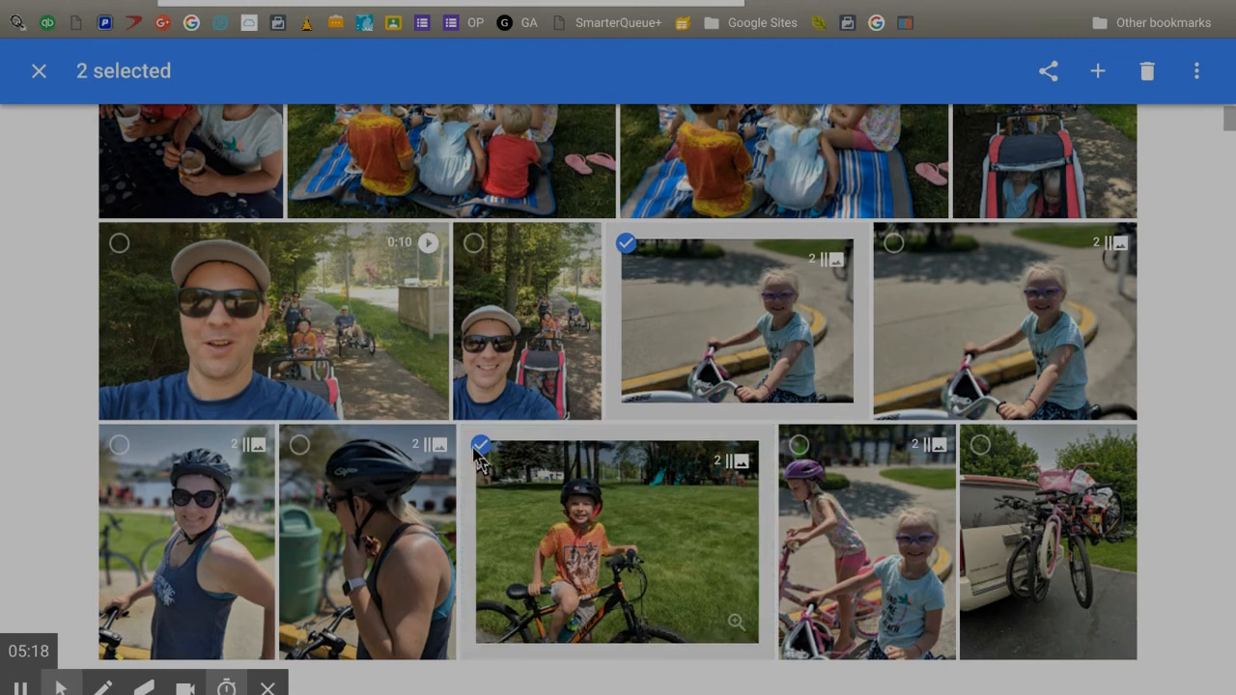
click(119, 444)
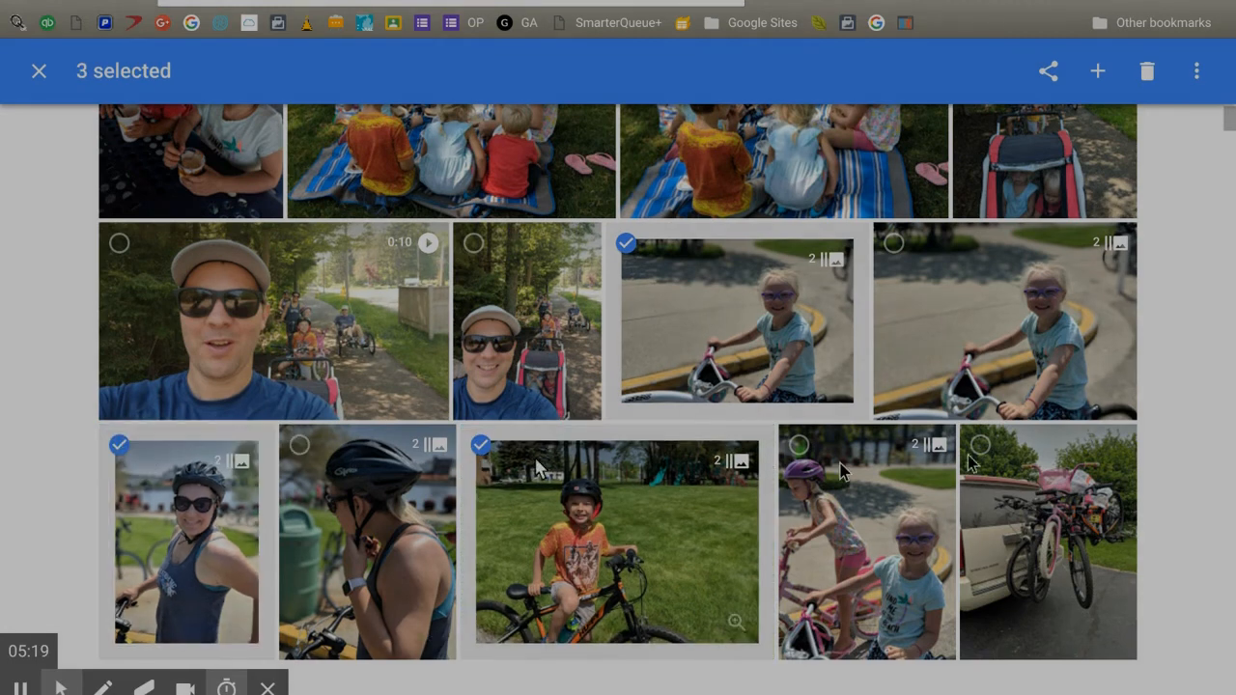
click(980, 445)
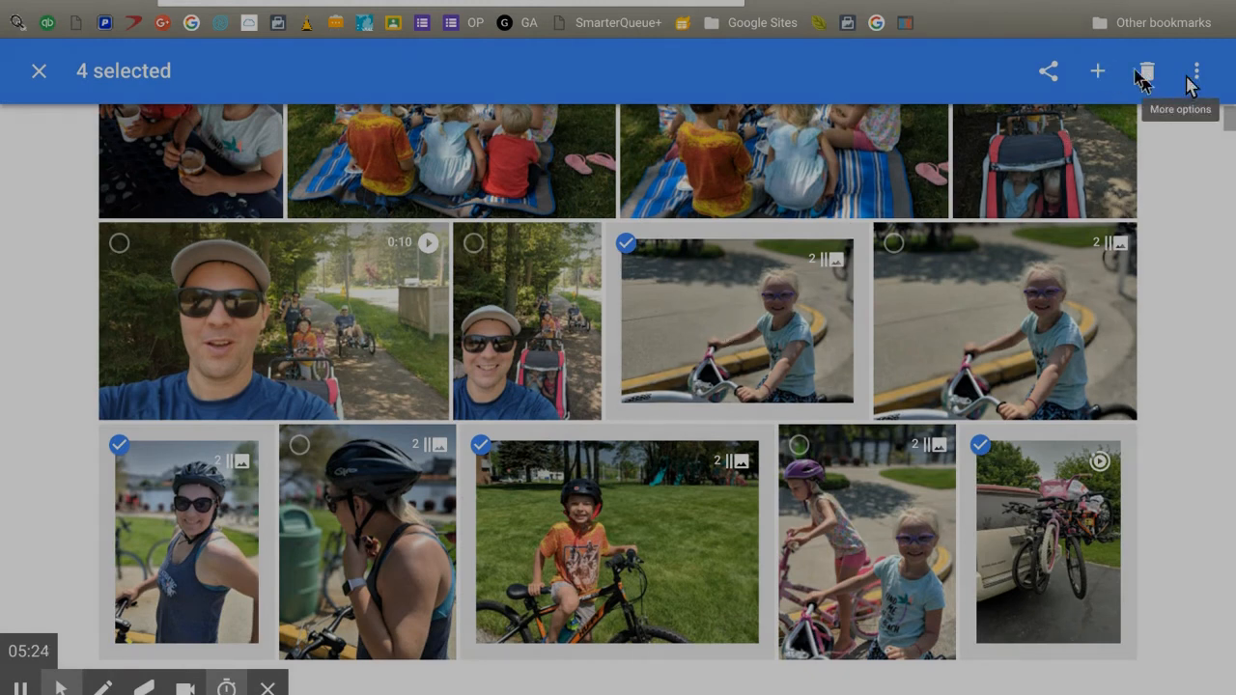
click(1097, 75)
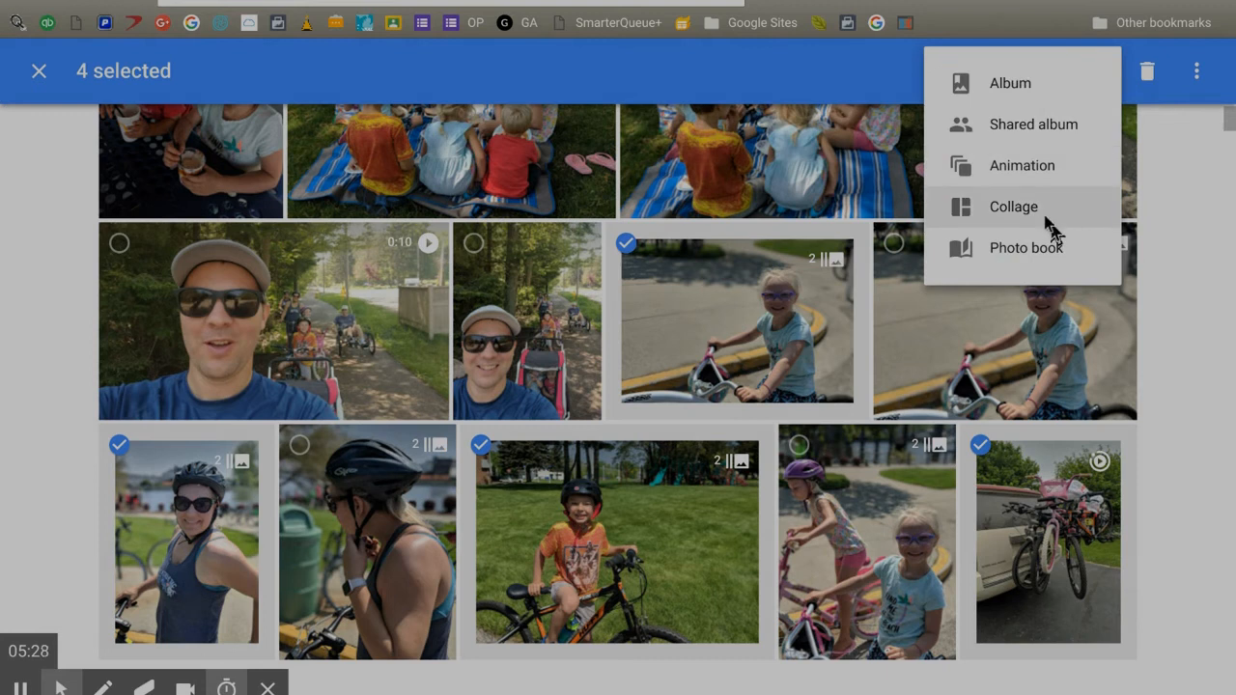
click(1022, 168)
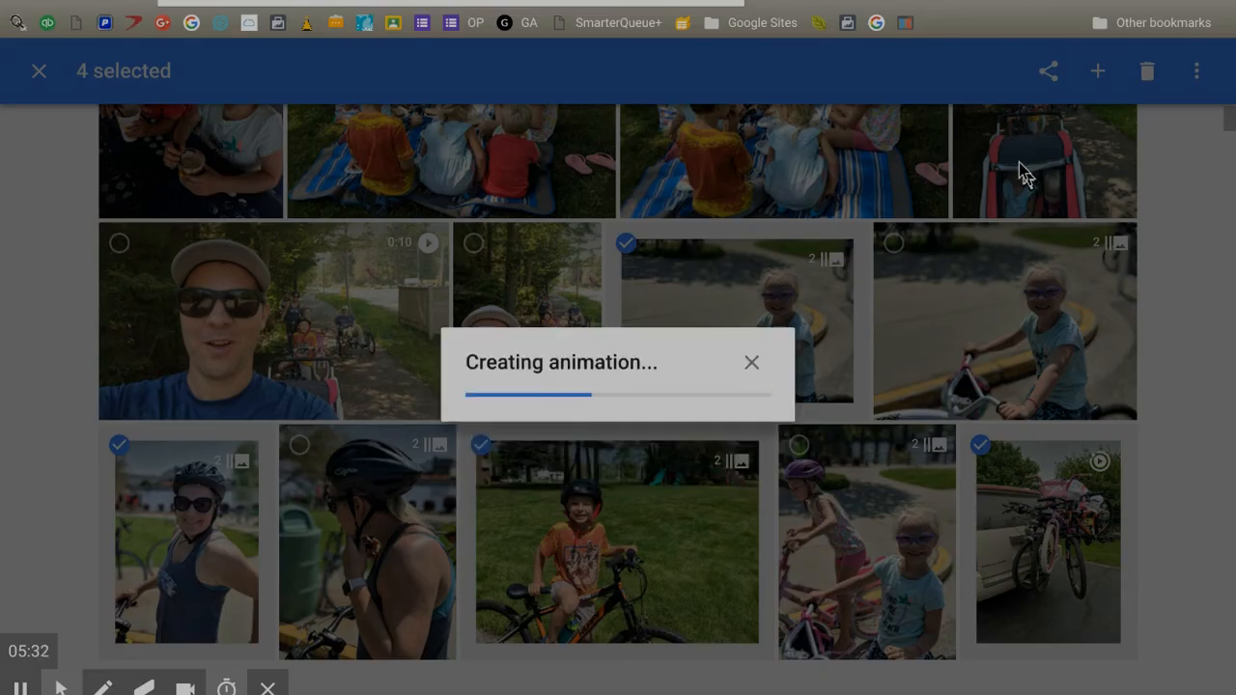